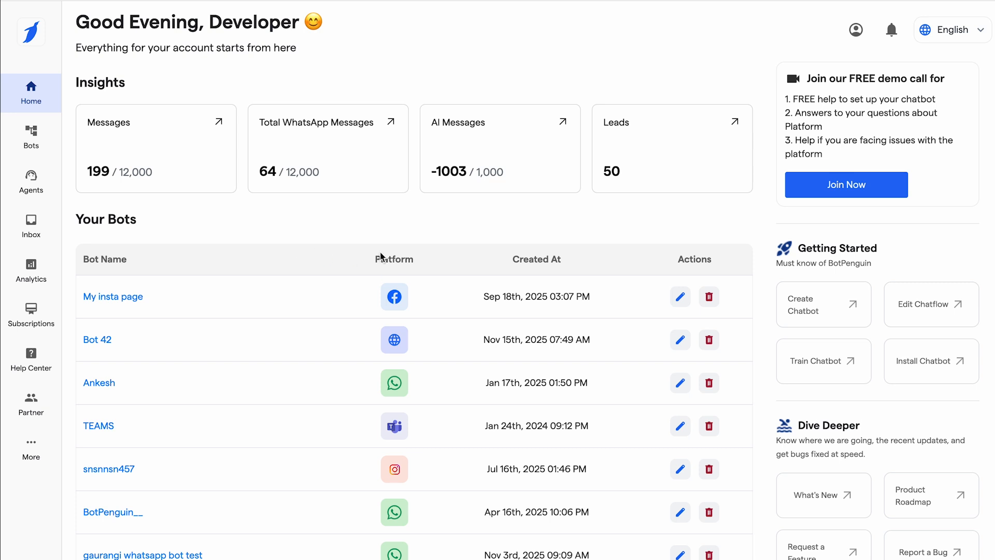
Open the authentication configuration of the Google Calendar integration.
left_click(31, 455)
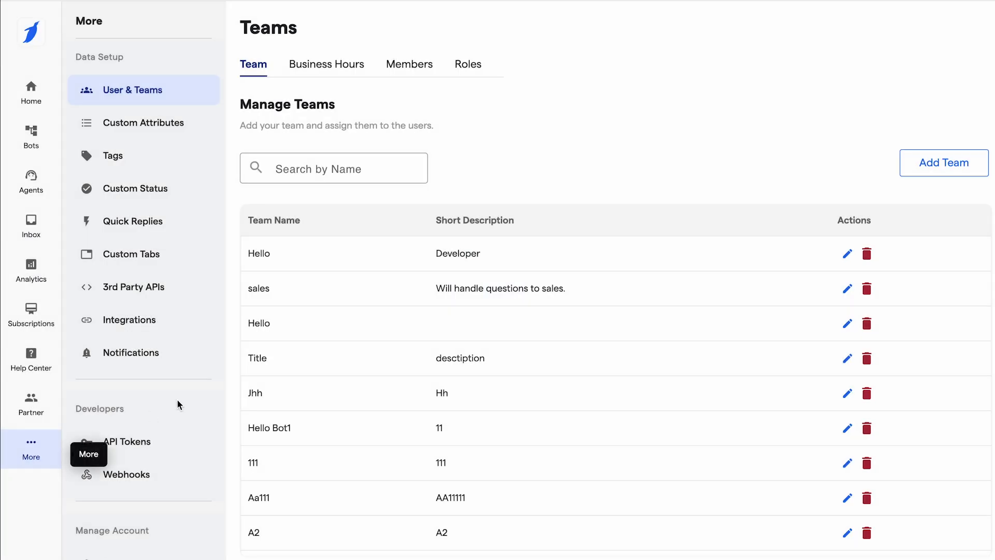
left_click(138, 330)
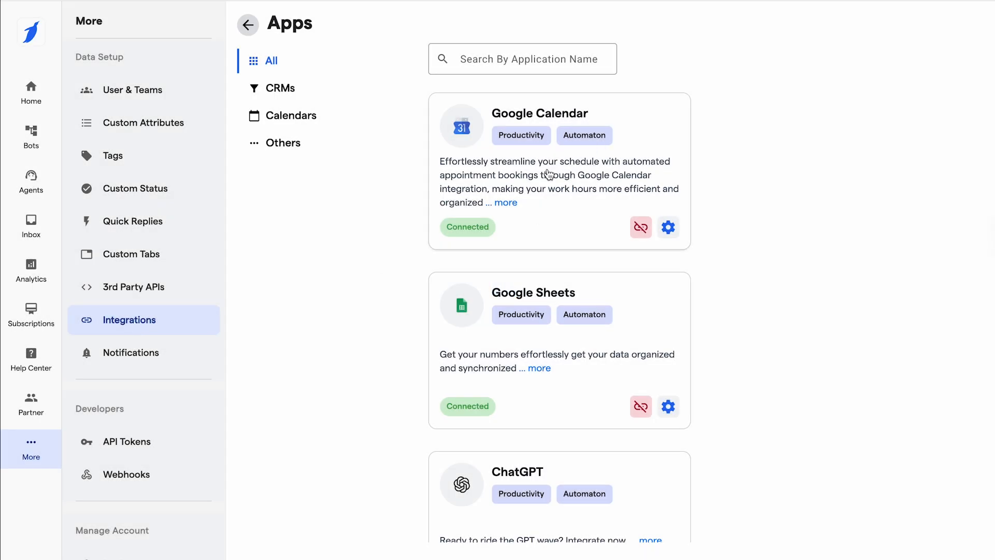
left_click(551, 205)
left_click(408, 158)
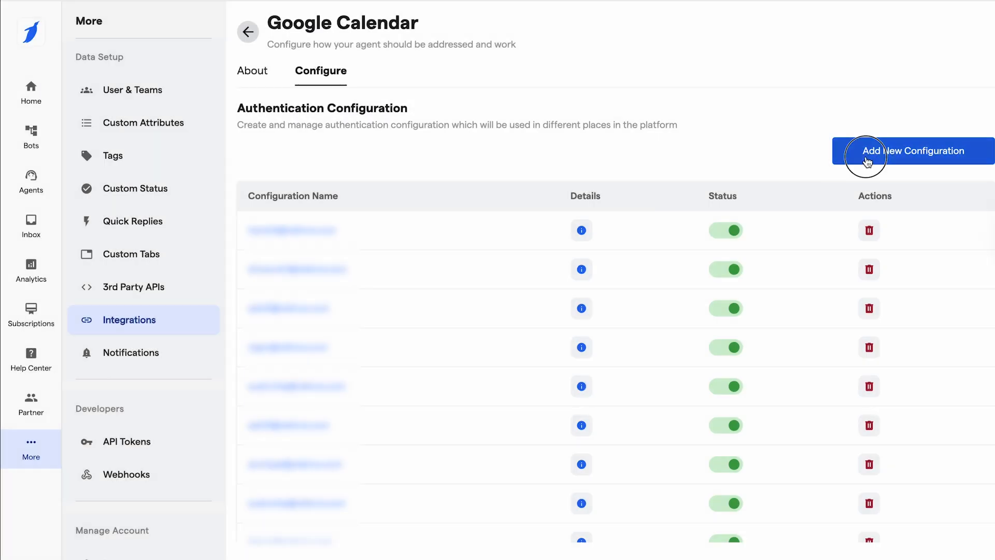
Add a new Google Calendar configuration by signing in with a Google account and allowing BotPenguin access to its calendars.
left_click(867, 162)
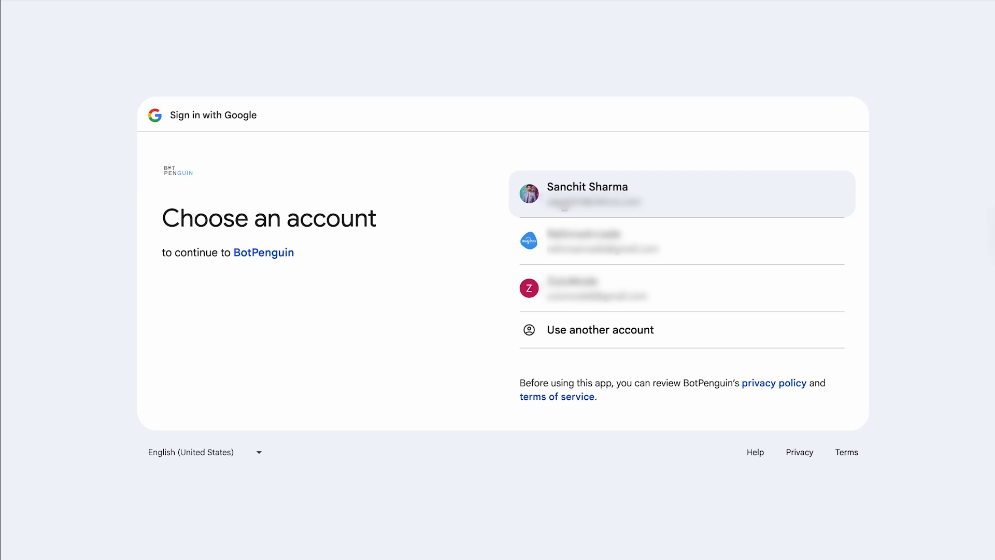
left_click(563, 207)
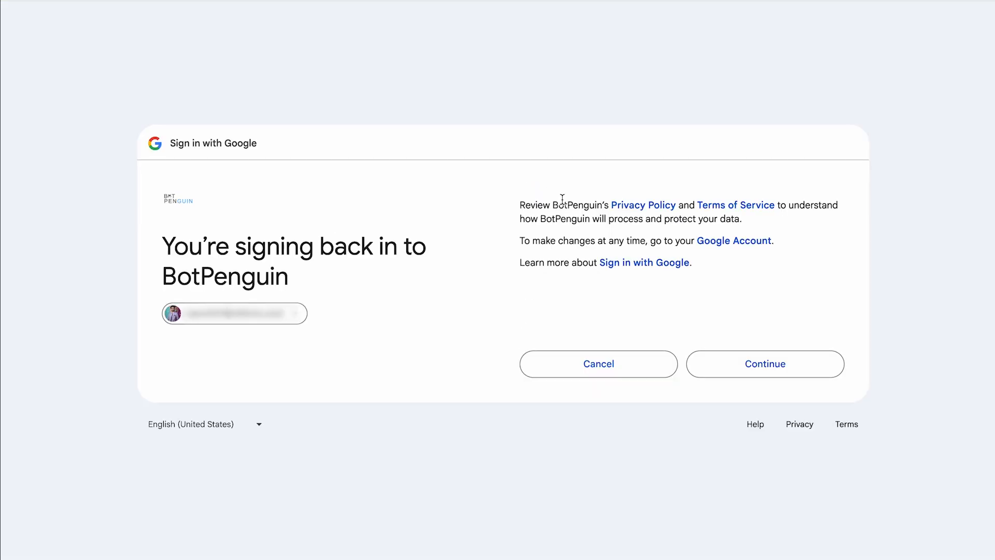
left_click(755, 366)
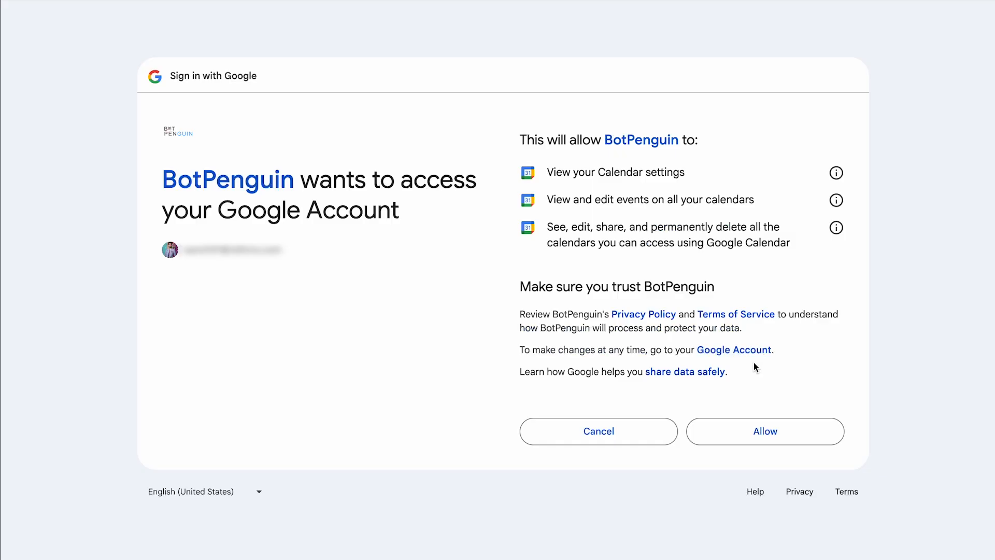
left_click(754, 445)
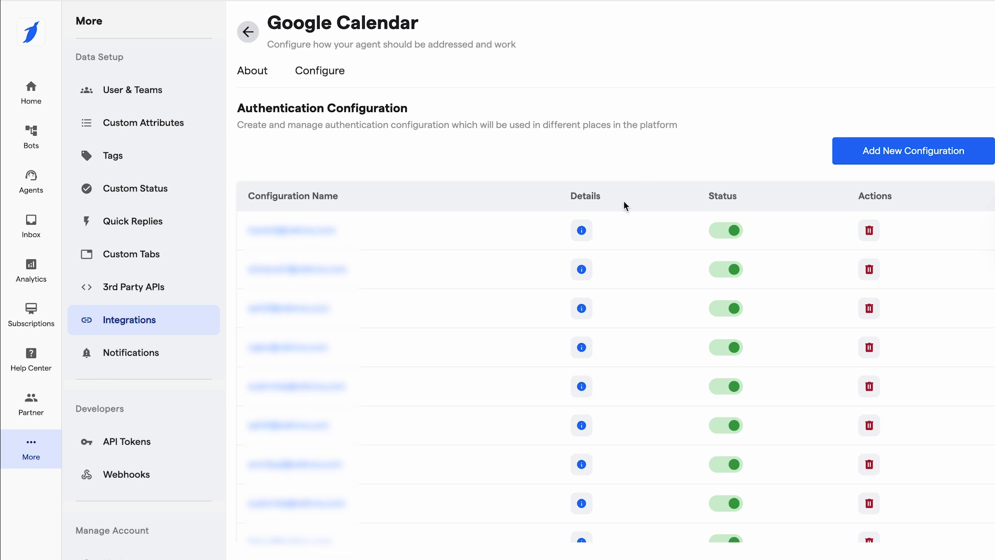
scroll(405, 424, "down", 3)
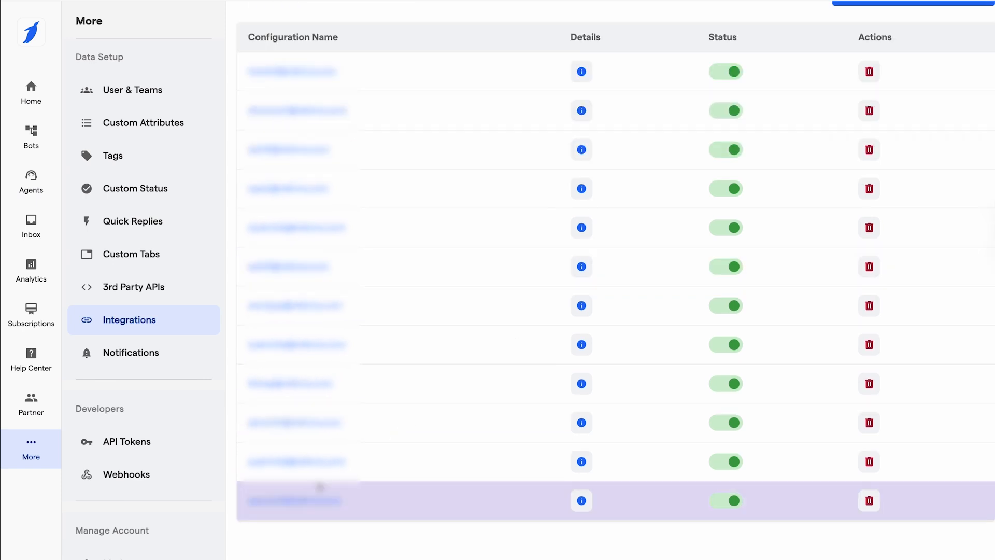
scroll(687, 391, "up", 3)
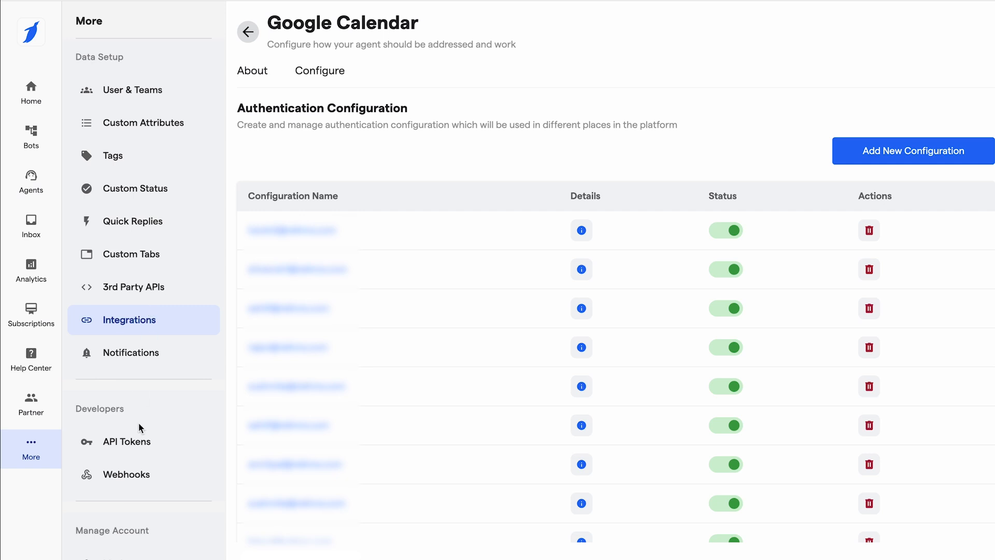
scroll(139, 422, "down", 1)
scroll(138, 422, "up", 1)
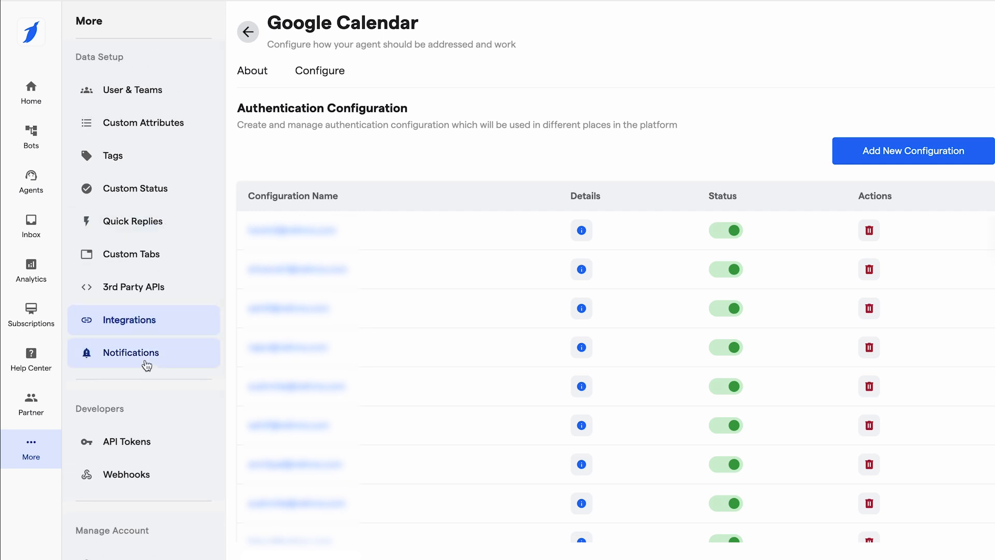
Start a new custom attribute for saving agent responses and enter "Email" as its key.
left_click(136, 115)
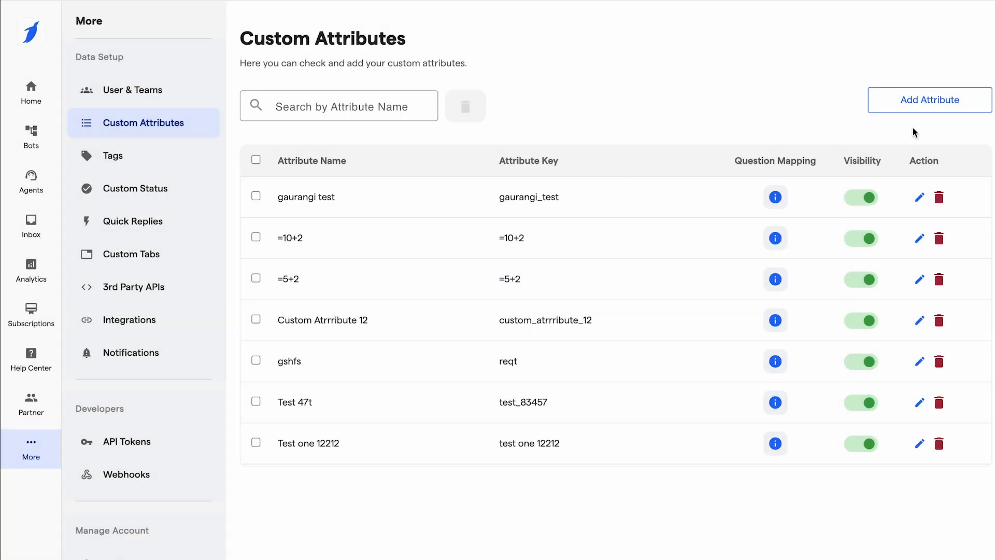
left_click(908, 106)
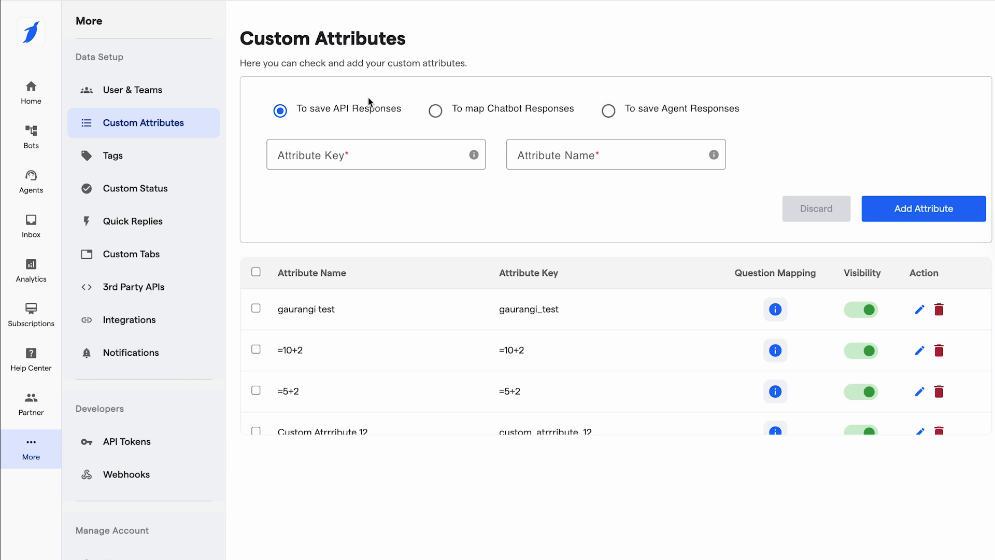
left_click(610, 111)
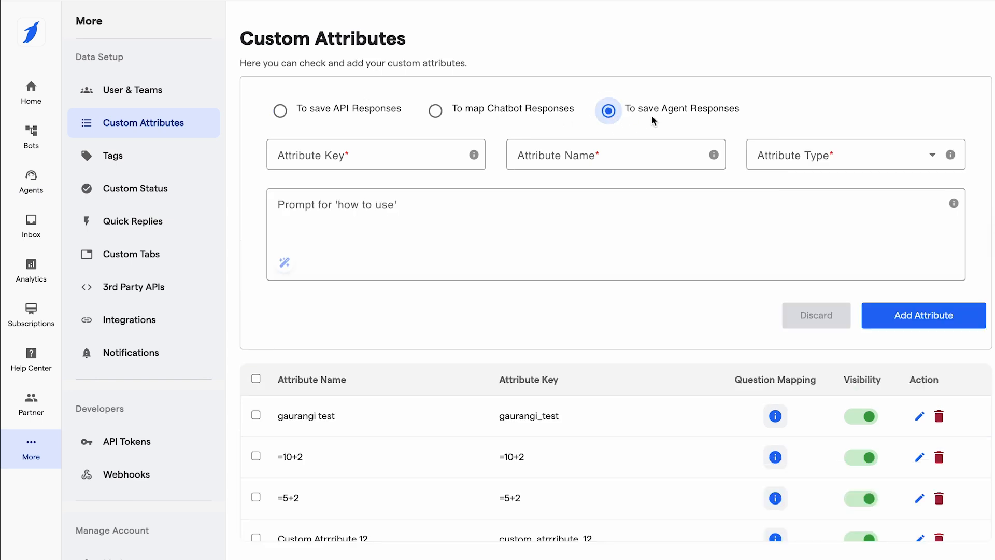
left_click(404, 161)
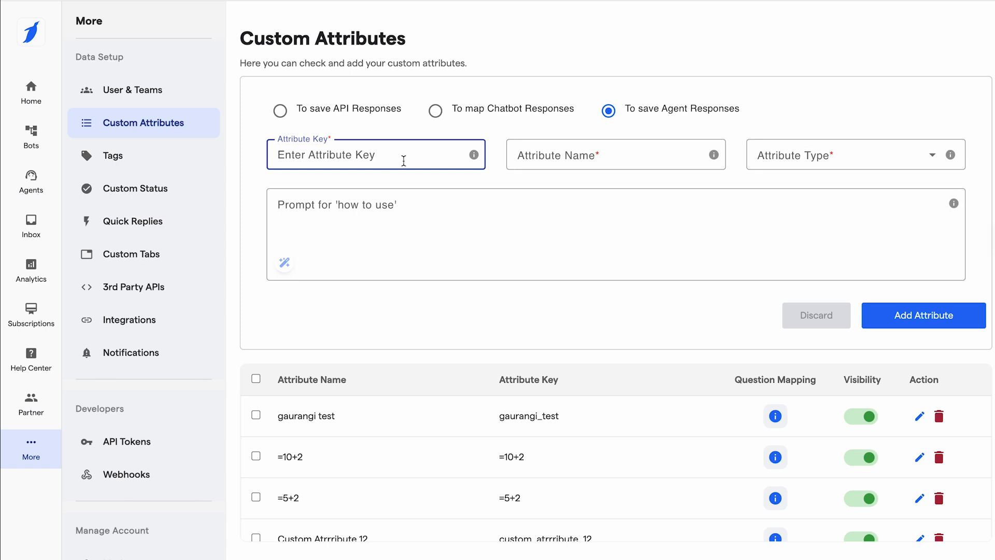
type("Email")
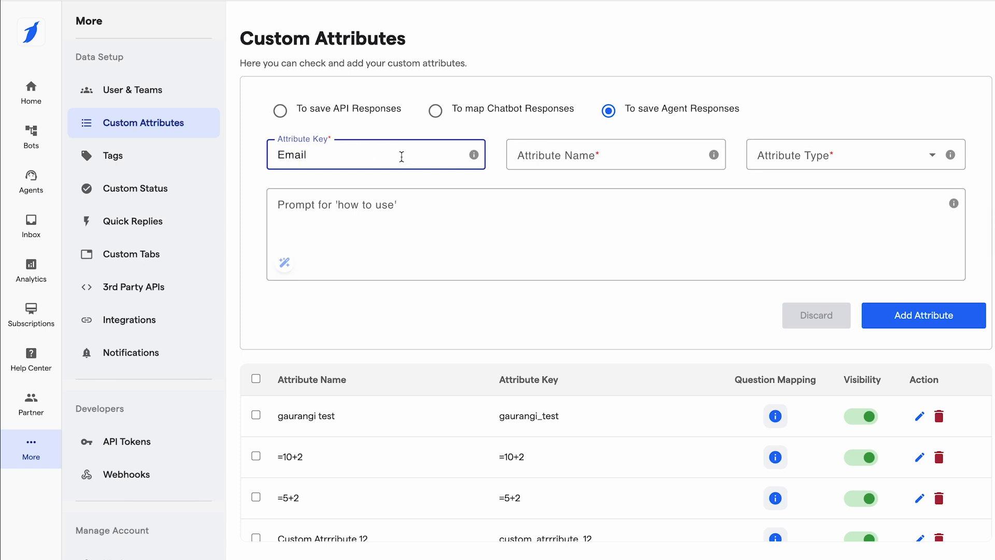
Name the attribute "Email Agent" and set its type to Single Line Text.
left_click(552, 156)
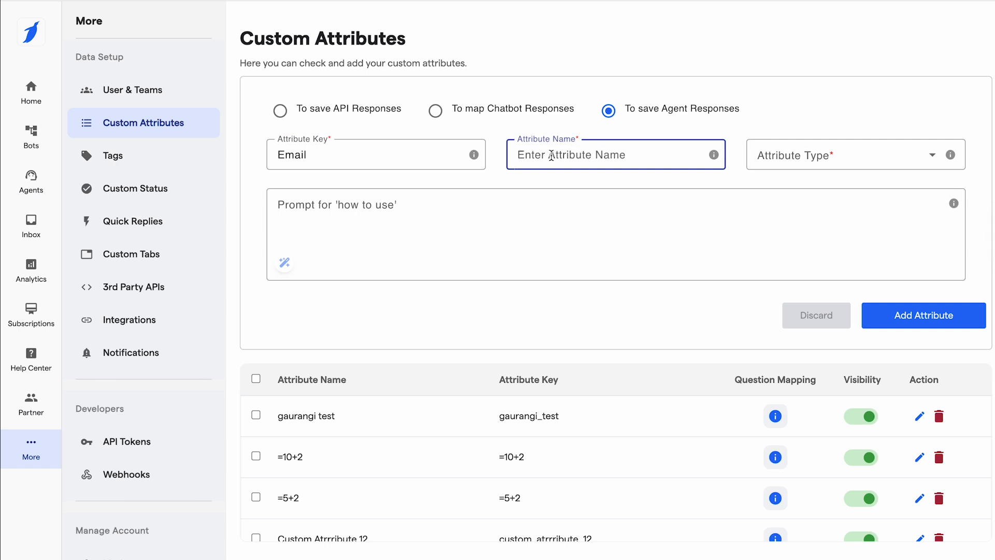
type("E")
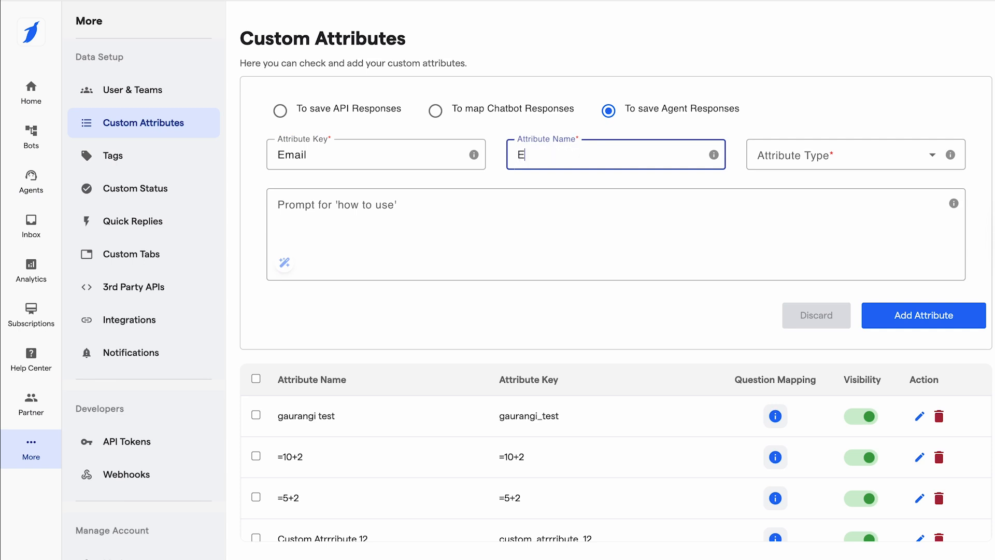
type("mail Agent")
left_click(812, 155)
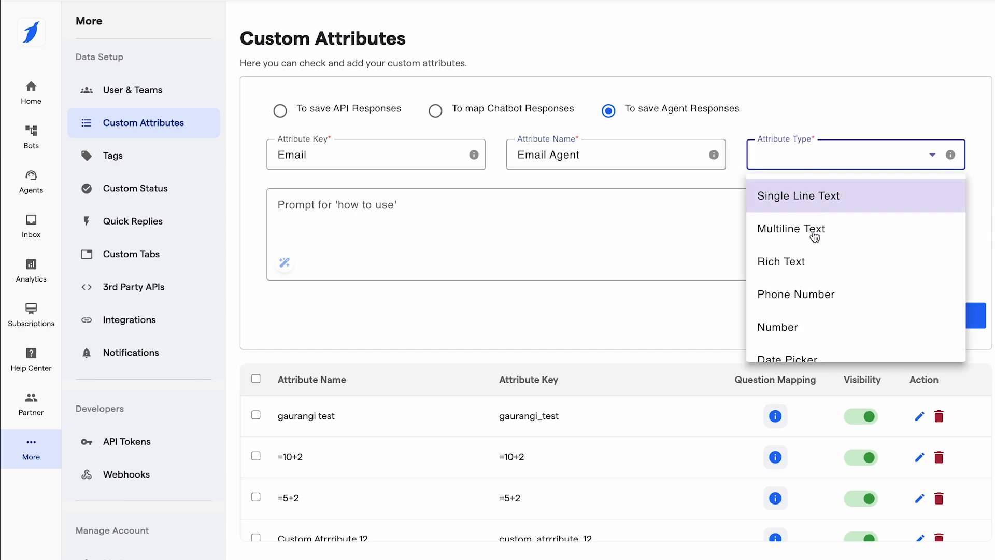
left_click(783, 209)
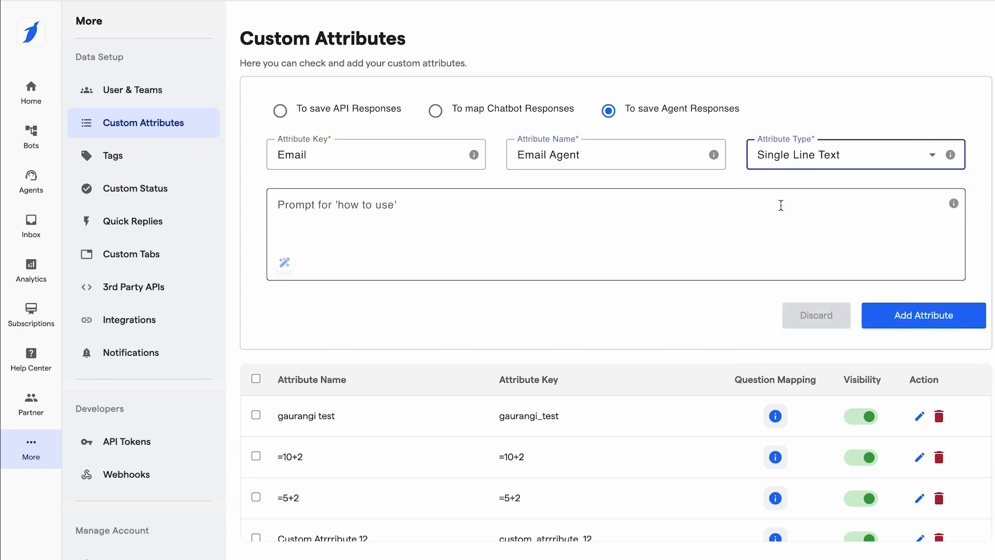
Enter the attribute's how-to-use prompt: "When the cutsomer provide you an email save it in this attribute.".
left_click(325, 213)
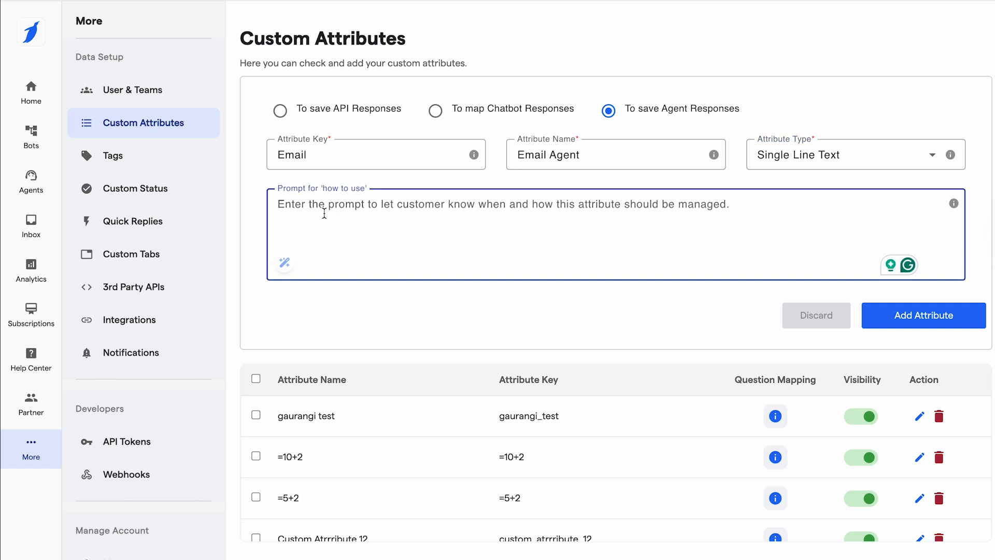
type("When the cutso")
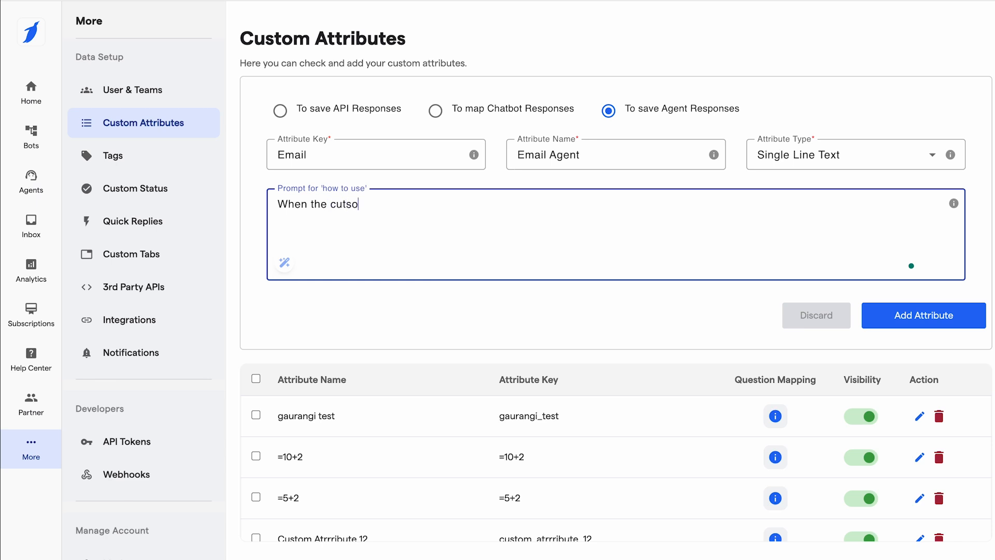
type("mer provide you an email")
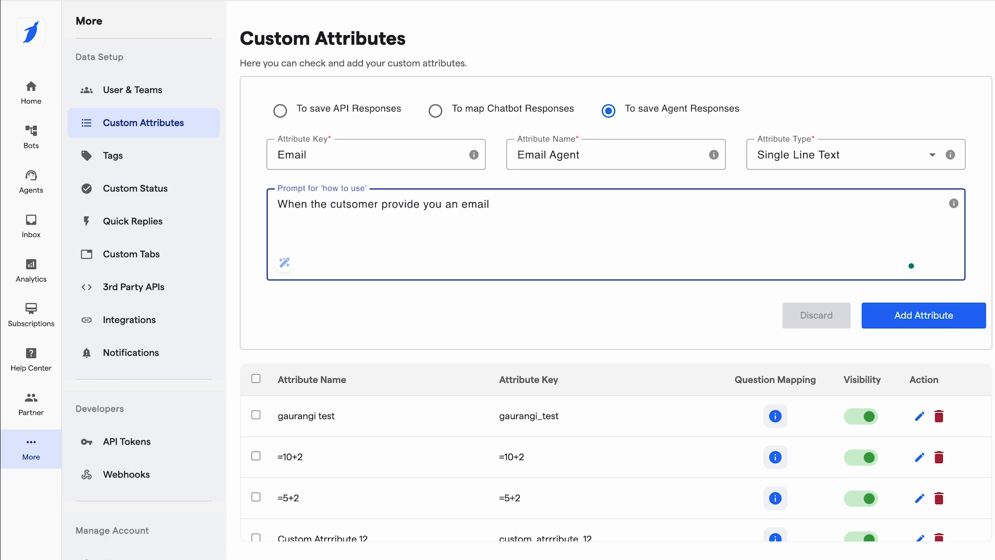
type(" save it in this attr")
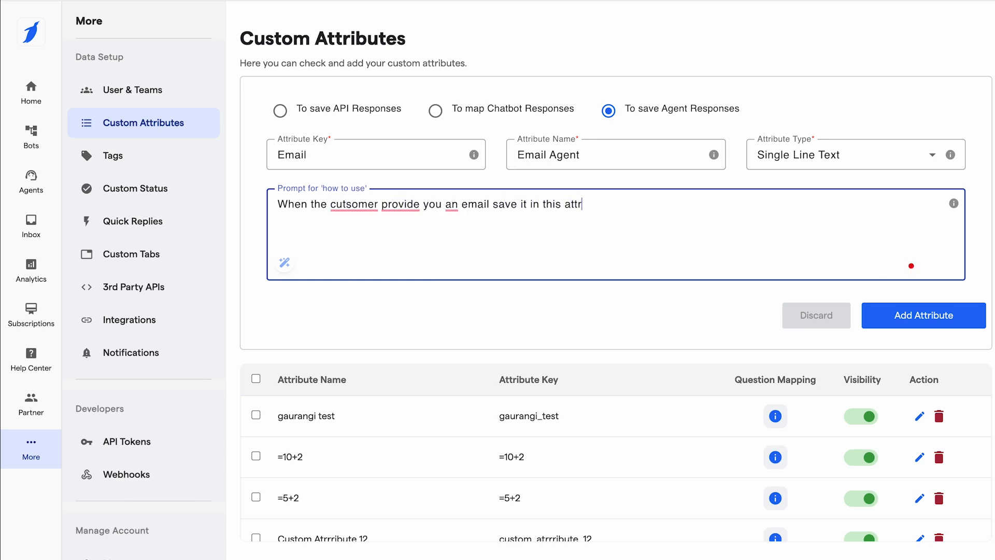
type("ibute.")
Correct the prompt to "When the customer provides you with an email, save it in this attribute." and try to add the attribute.
mouse_move(358, 205)
left_click(375, 240)
mouse_move(403, 206)
left_click(407, 237)
mouse_move(457, 205)
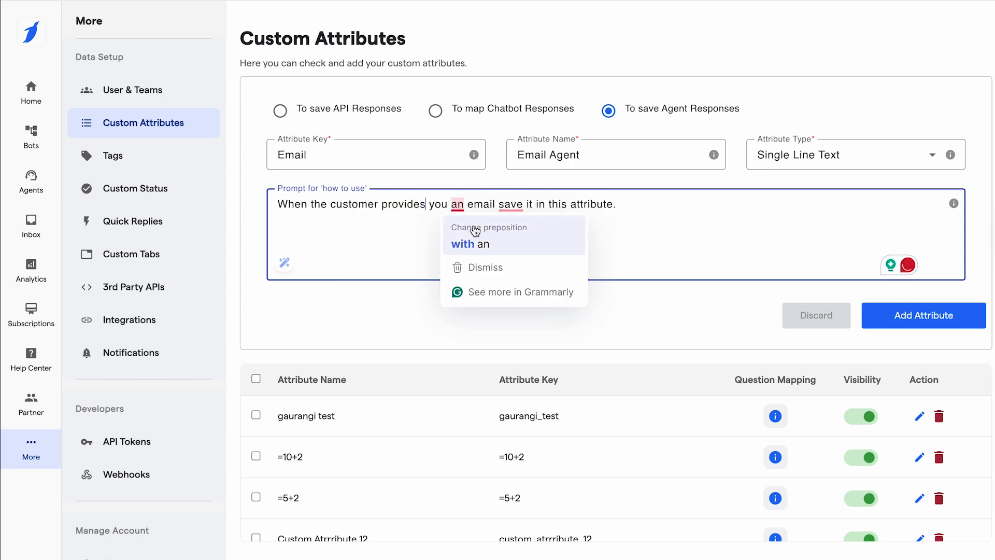
left_click(474, 237)
mouse_move(536, 207)
left_click(551, 241)
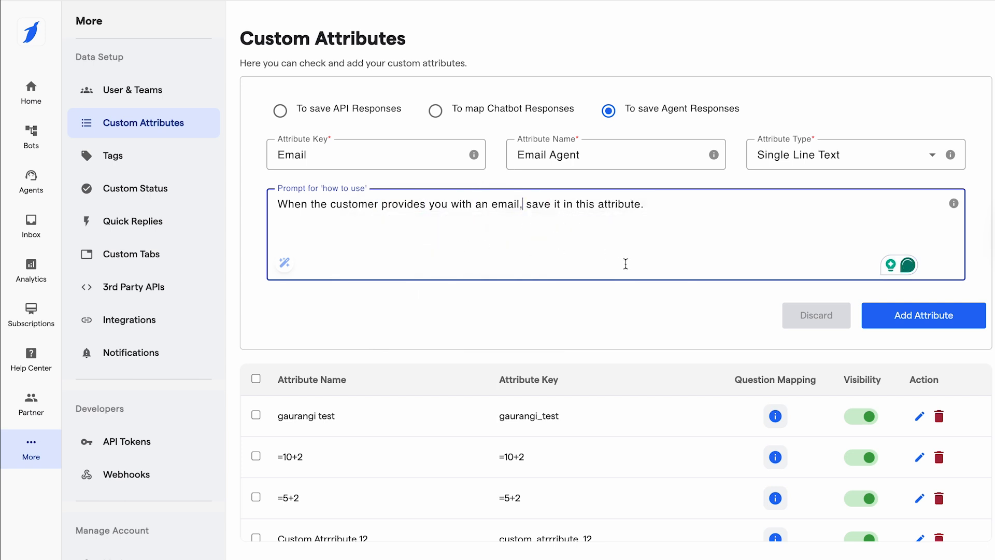
left_click(918, 320)
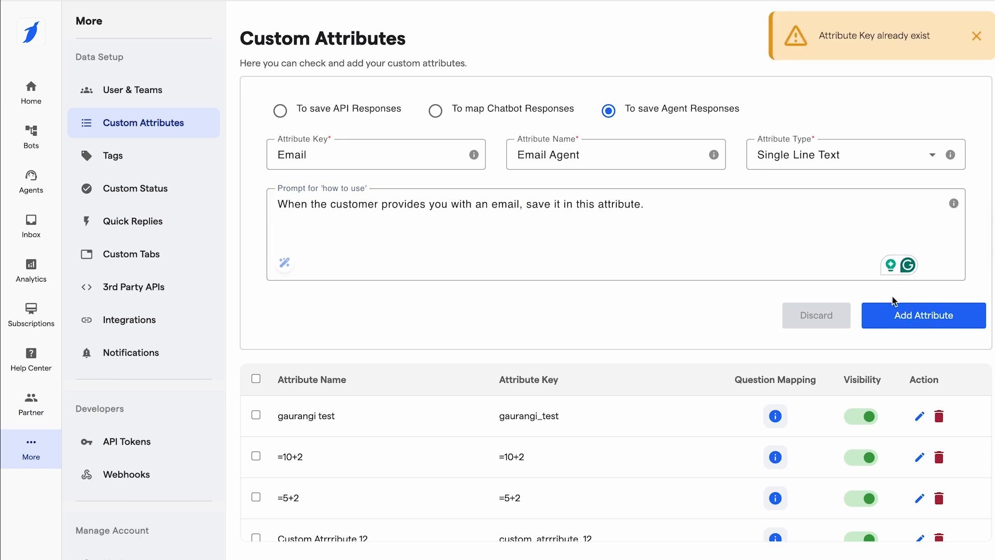
Change the attribute key to "Email_45" and add the attribute to the custom attributes list.
left_click(307, 155)
type("_46")
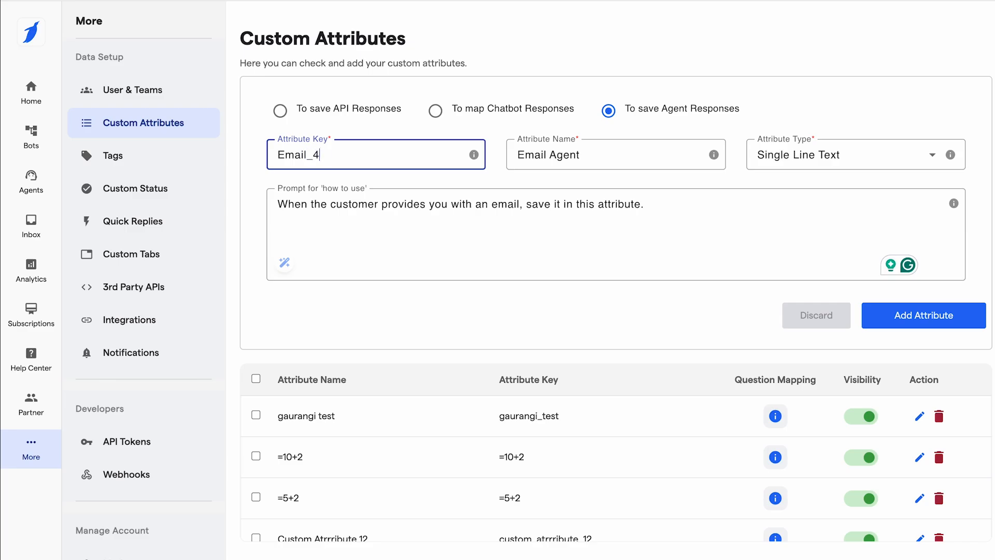
left_click(896, 314)
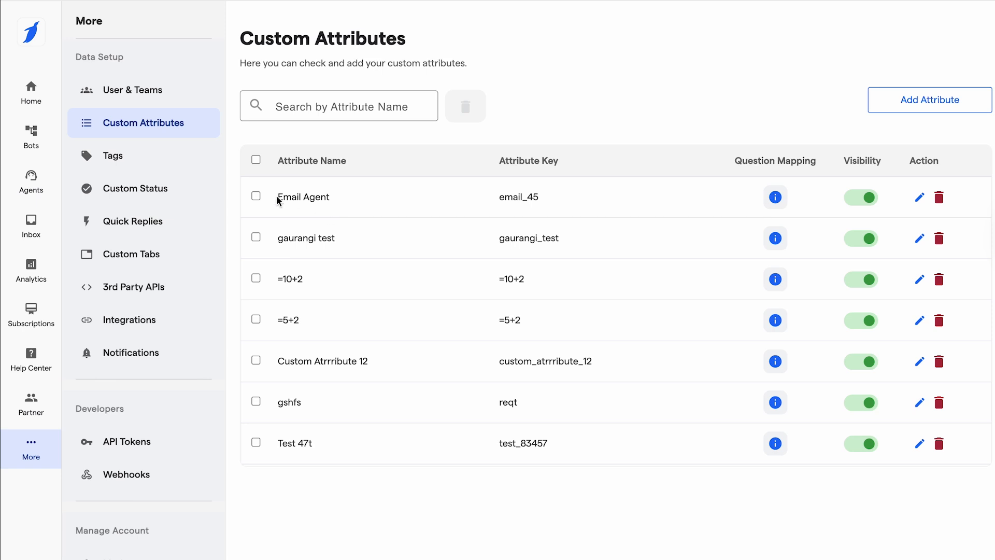
left_click_drag(282, 197, 413, 200)
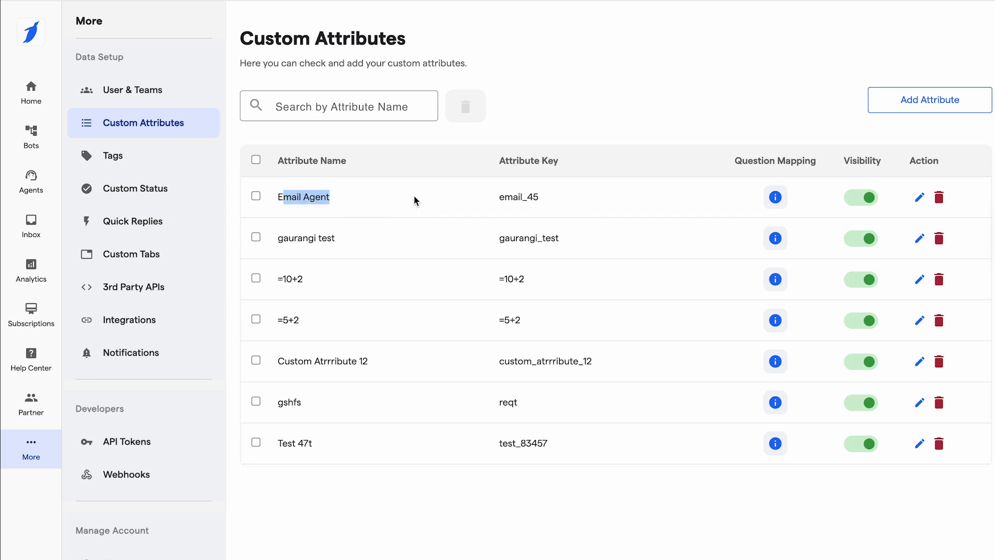
left_click(338, 209)
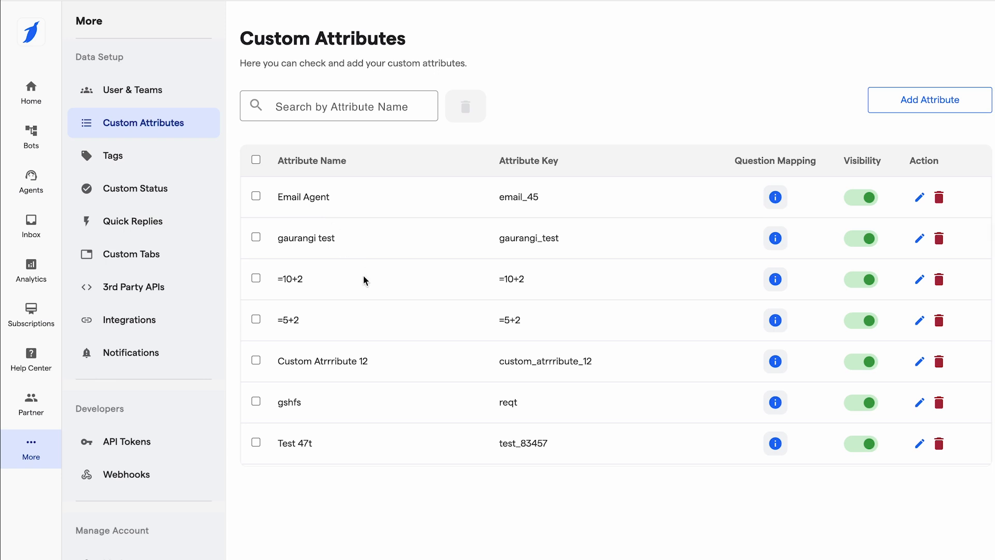
scroll(364, 280, "down", 6)
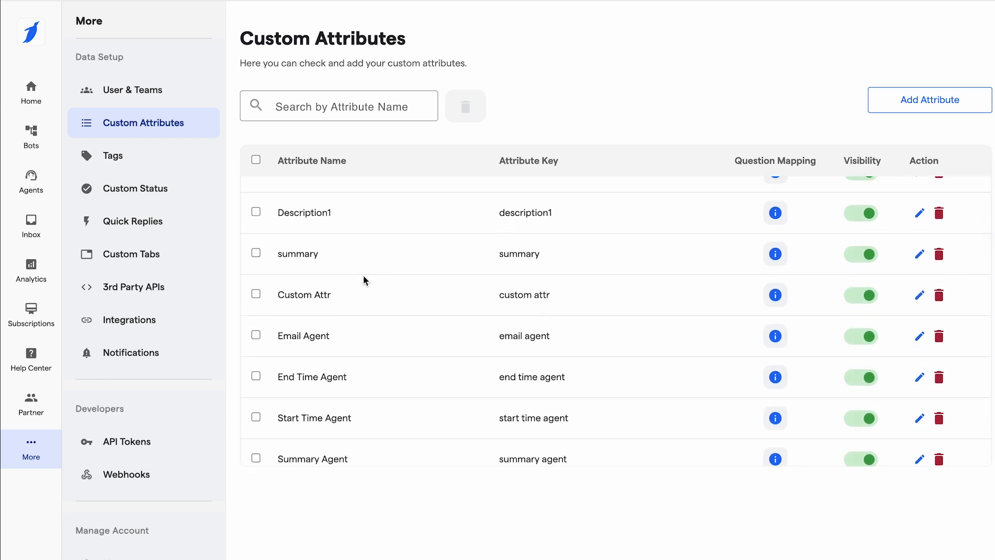
scroll(363, 277, "up", 5)
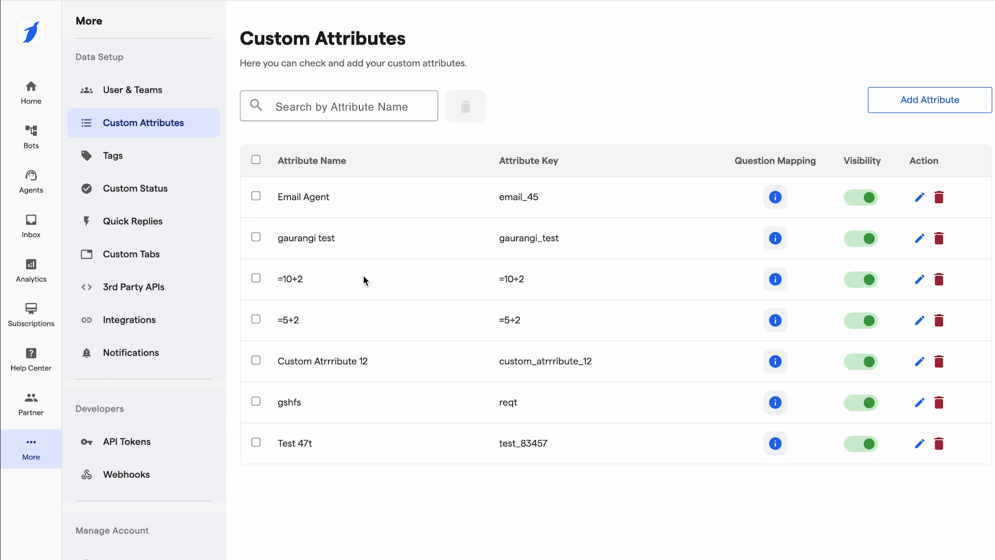
Open the prompt instructions of the Appointment Booking Agent.
left_click(39, 187)
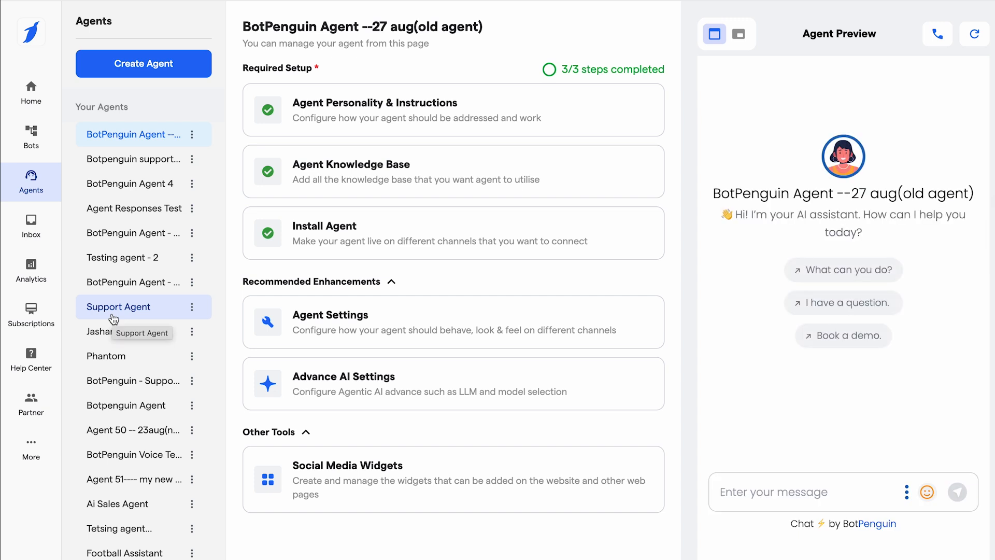
scroll(114, 319, "down", 3)
scroll(159, 370, "down", 2)
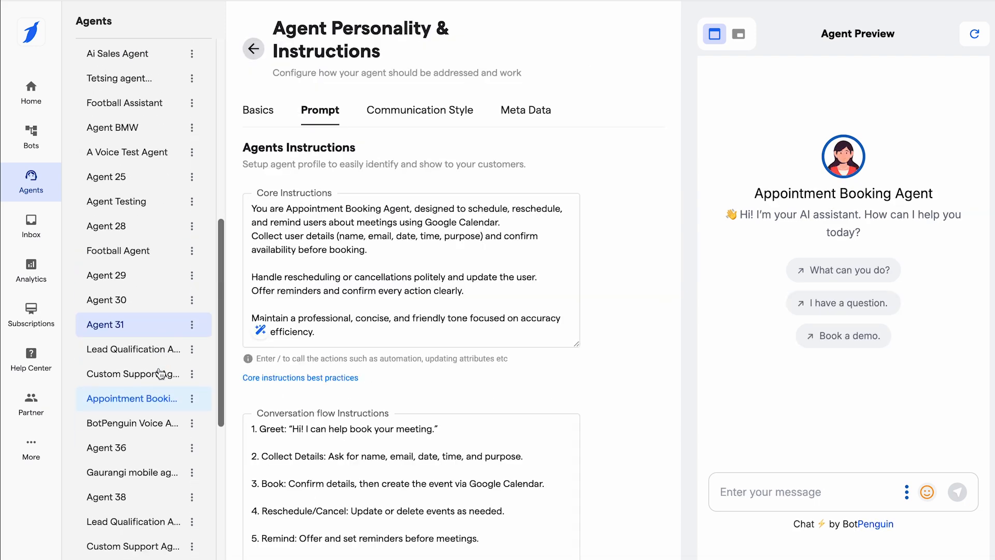
Switch to the second Appointment Booking Agent near the end of the agent list and open its personality and instructions.
scroll(140, 407, "down", 5)
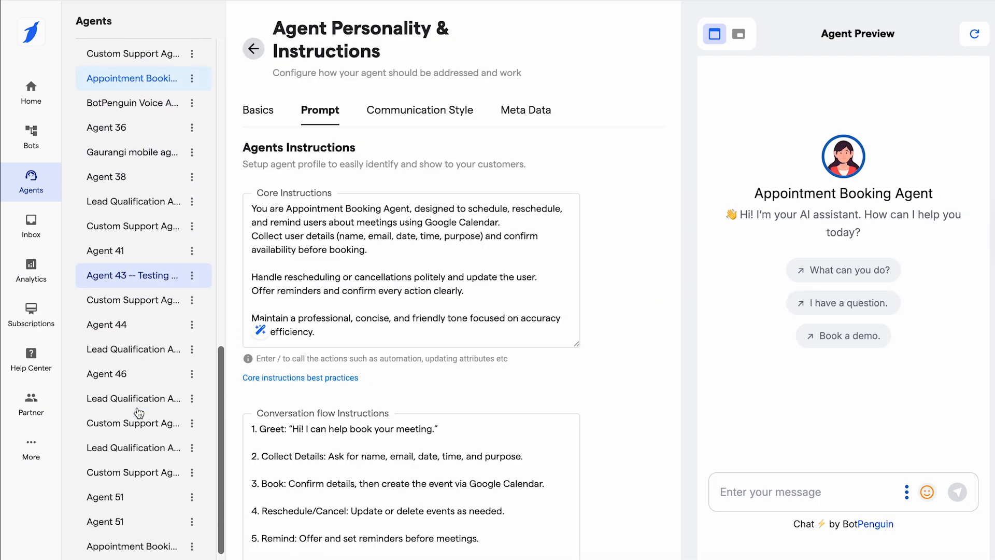
left_click(132, 513)
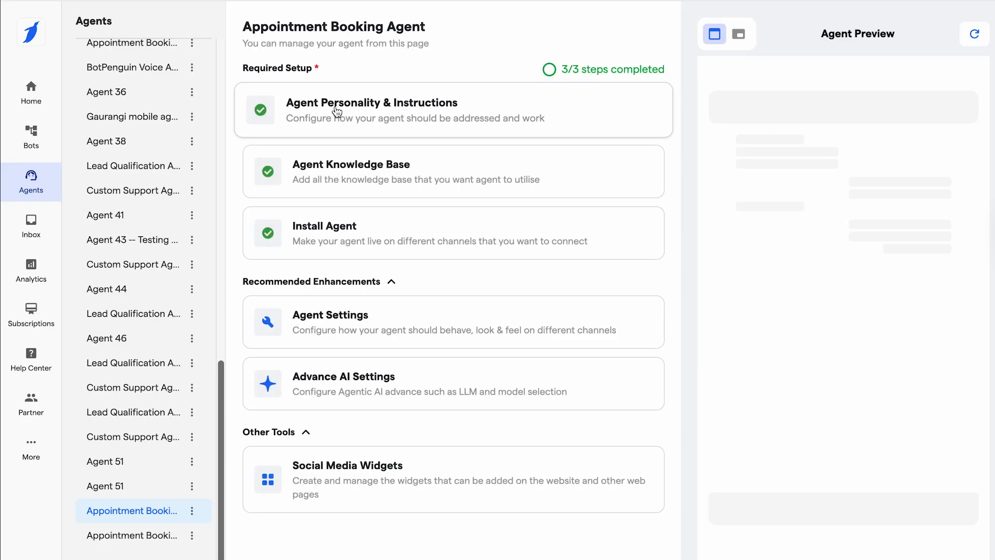
left_click(336, 110)
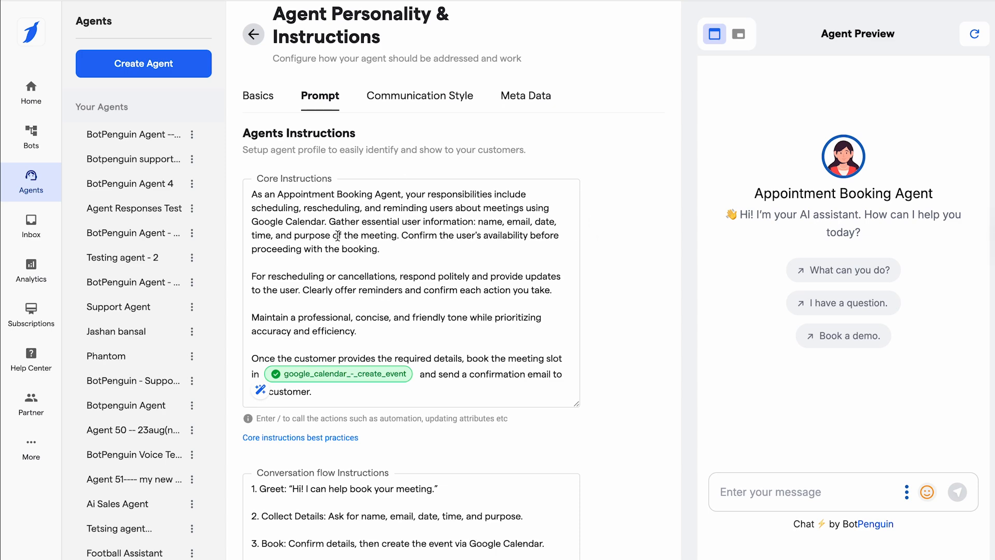
Review the agent's core and conversation flow instructions, and view the google_calendar_-_create_event action's settings.
scroll(374, 278, "down", 1)
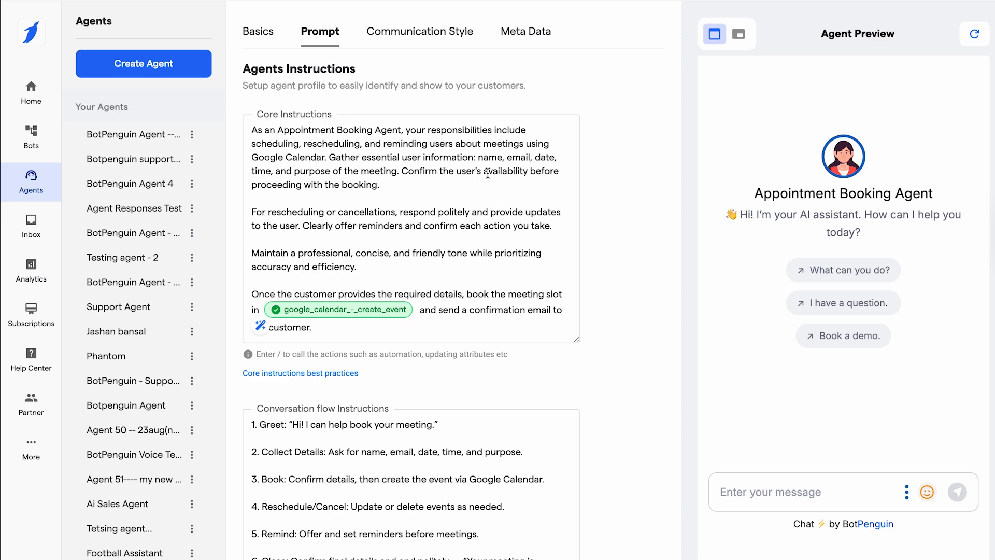
scroll(387, 191, "down", 1)
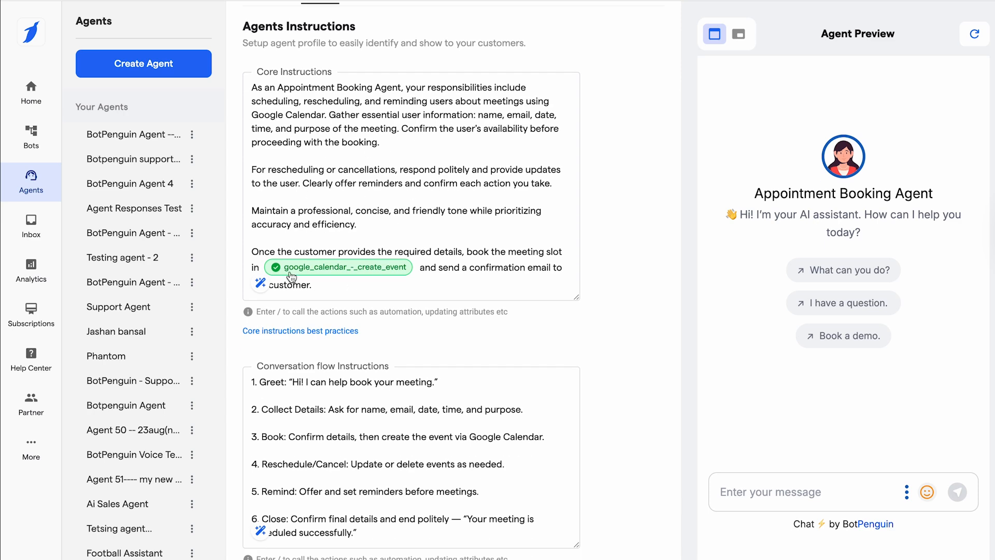
scroll(359, 269, "down", 1)
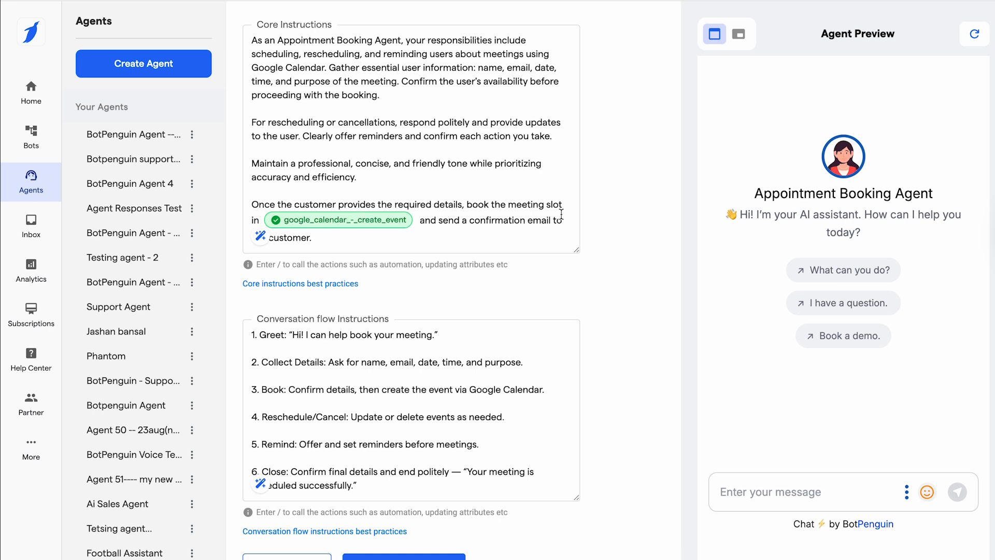
scroll(561, 215, "down", 1)
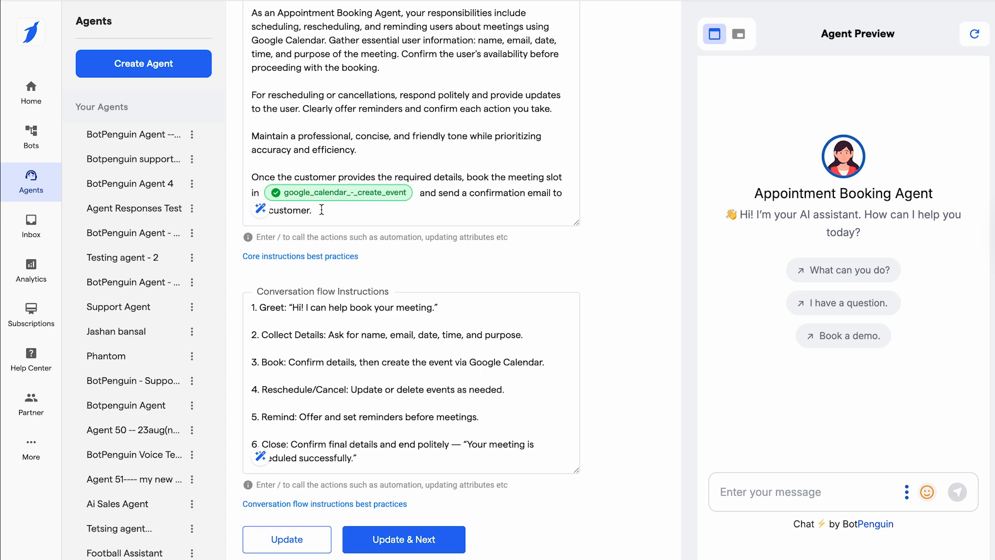
scroll(374, 215, "up", 1)
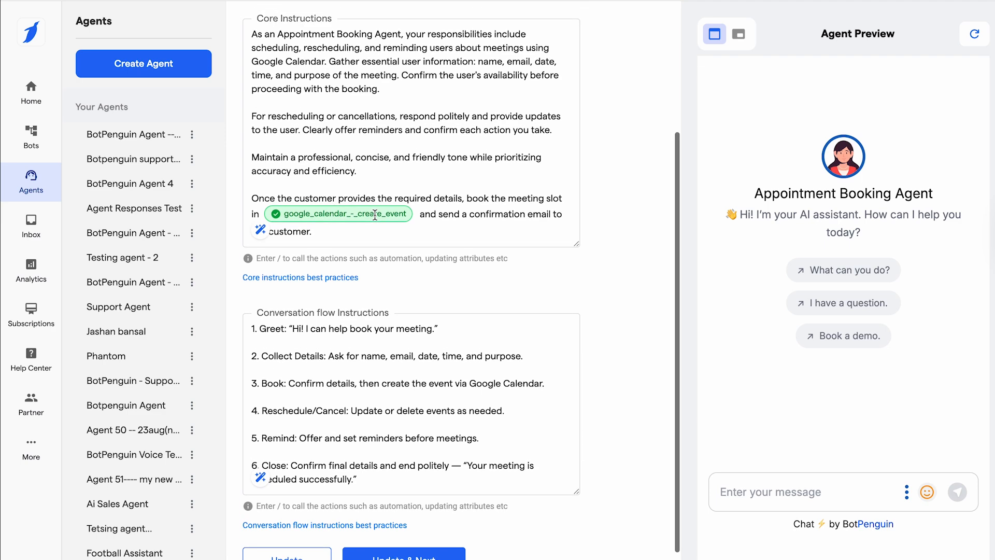
left_click(328, 216)
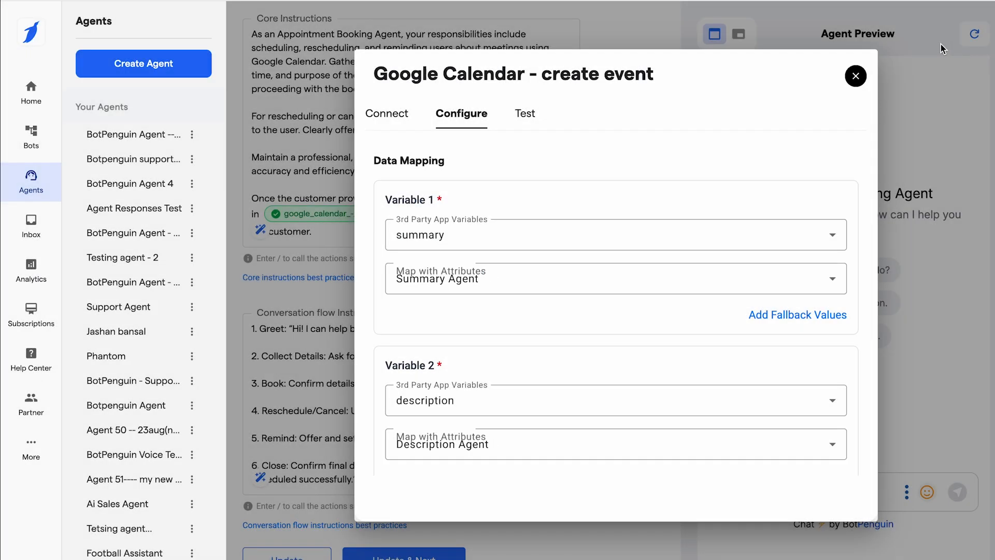
left_click(856, 76)
Call up the agent actions from the end of the core instructions and look through them for Google Calendar - create event.
left_click(394, 232)
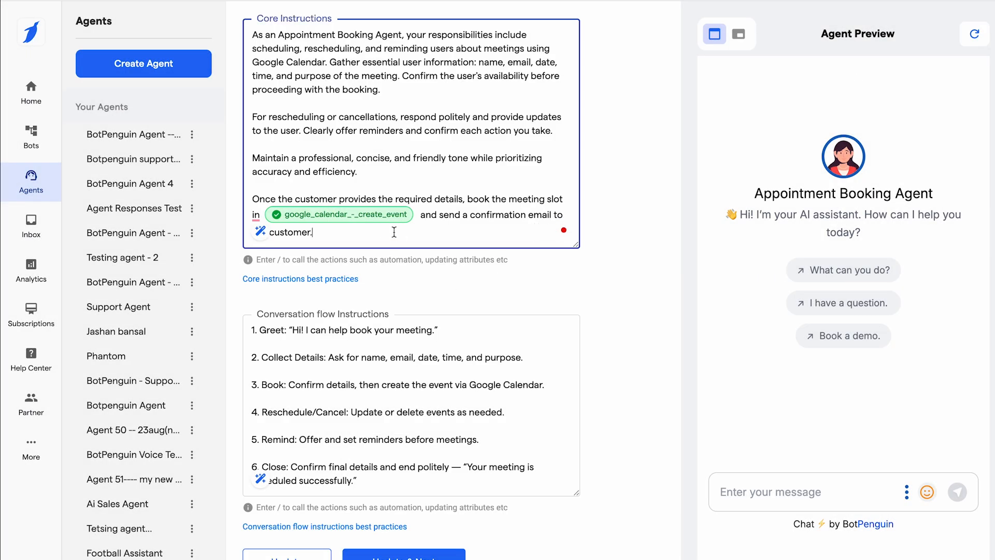
type("/")
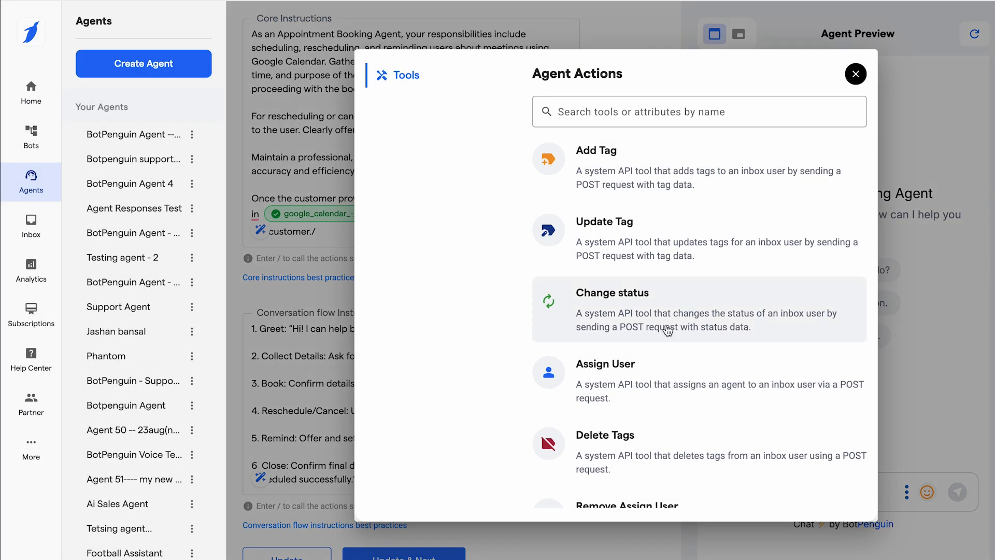
scroll(667, 326, "down", 8)
scroll(632, 424, "down", 2)
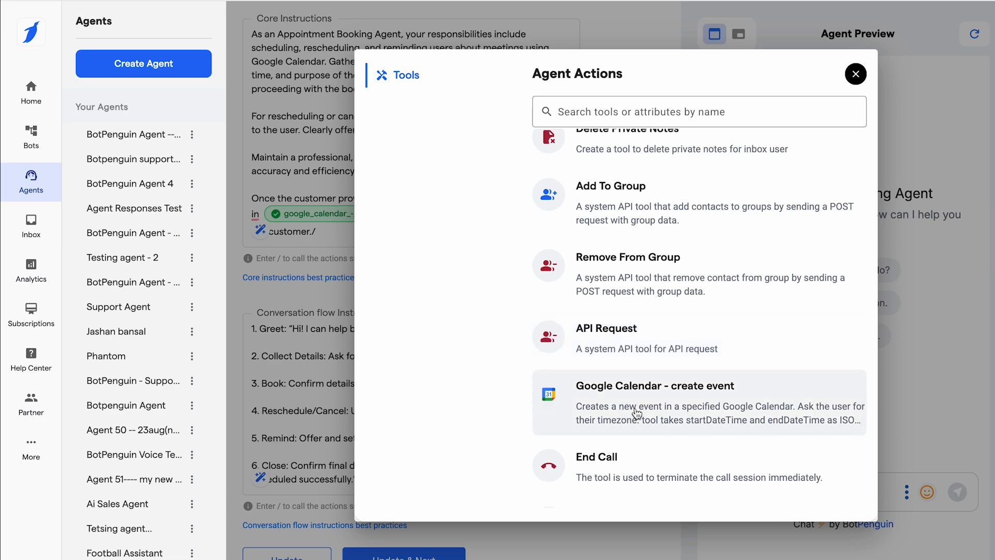
left_click(856, 74)
Reopen the Google Calendar create event action, check the selected credentials, and update the connection to continue to data mapping.
left_click(312, 220)
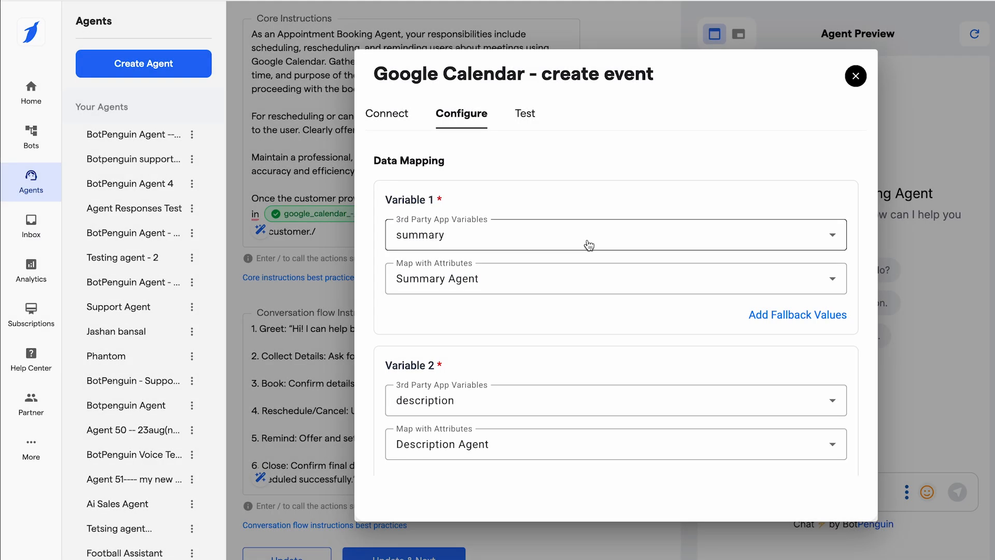
left_click(394, 124)
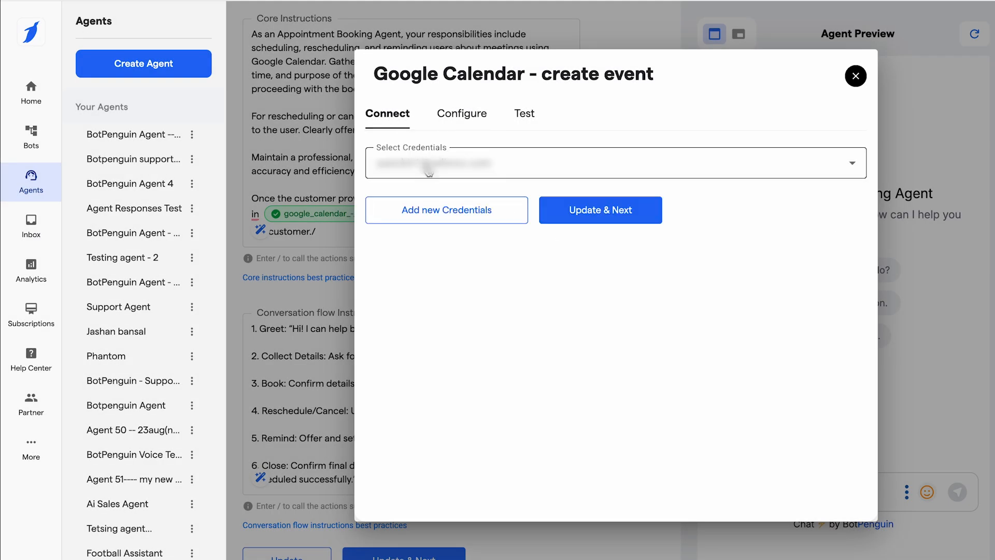
left_click(437, 173)
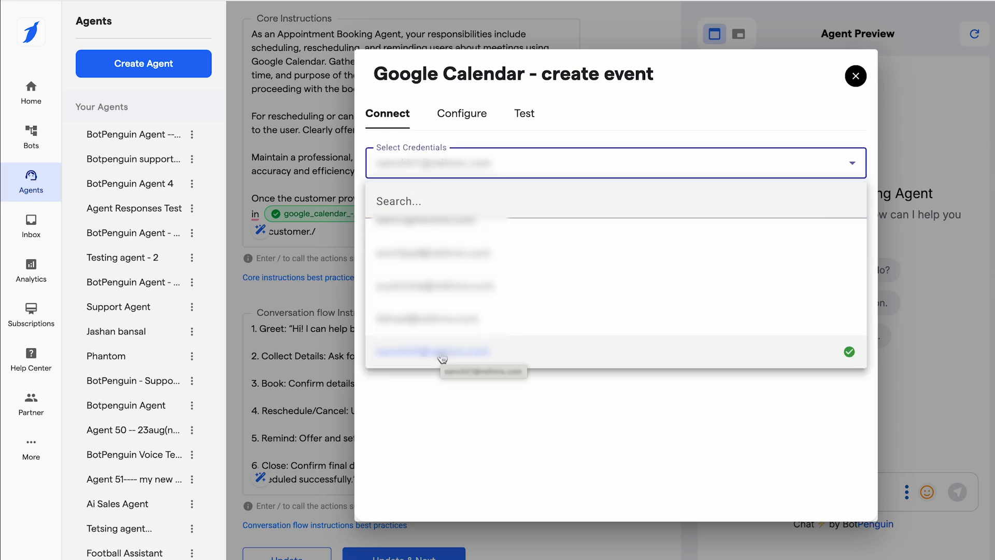
left_click(519, 177)
left_click(594, 221)
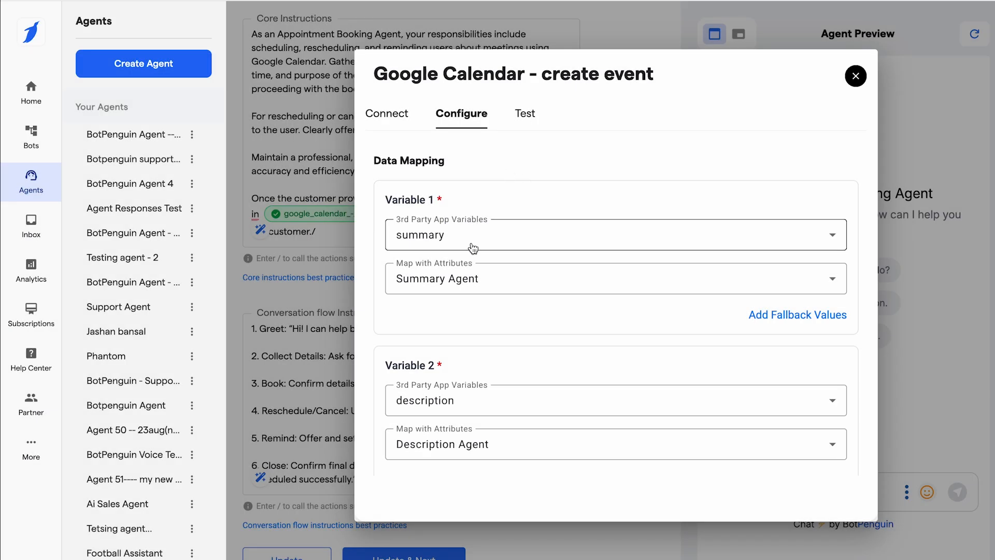
Check that the summary, description, startDateTime, endDateTime and email variables are mapped to agent attributes, and update the action.
scroll(480, 262, "down", 1)
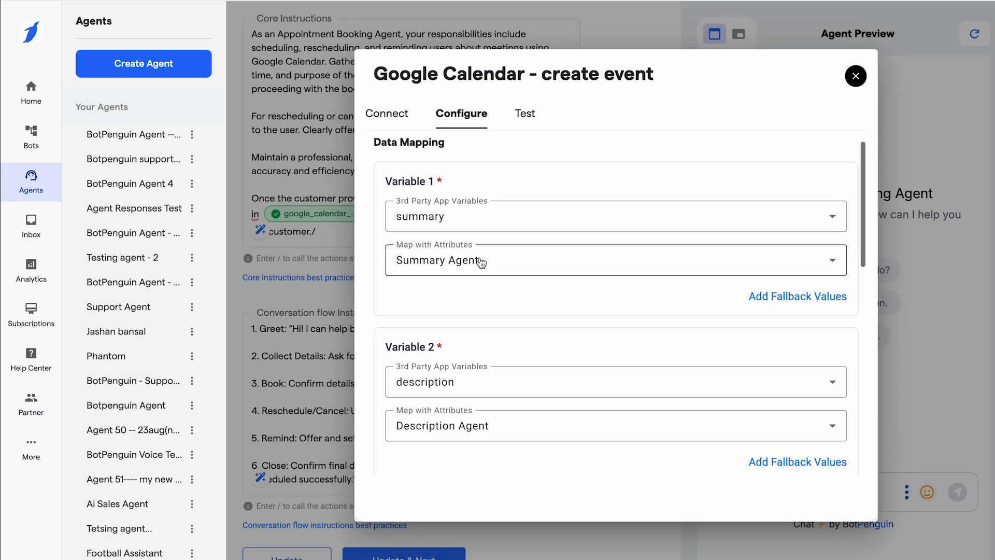
left_click(428, 224)
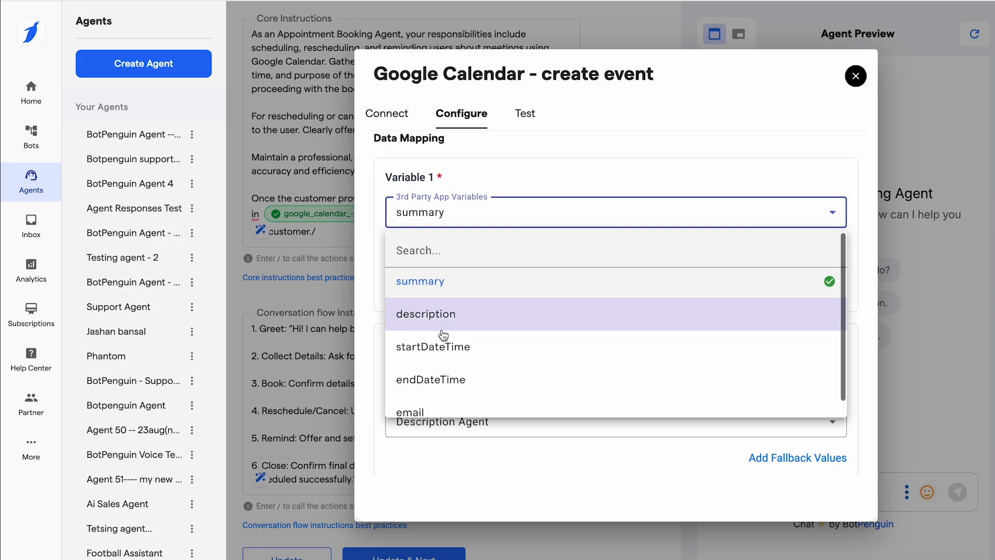
left_click(435, 224)
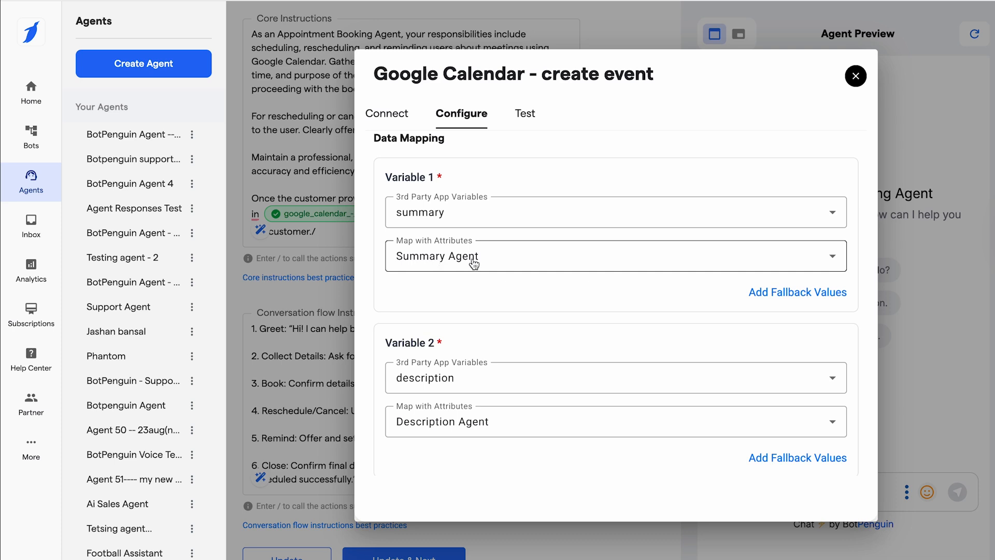
scroll(475, 264, "down", 2)
scroll(455, 337, "down", 3)
scroll(479, 329, "down", 4)
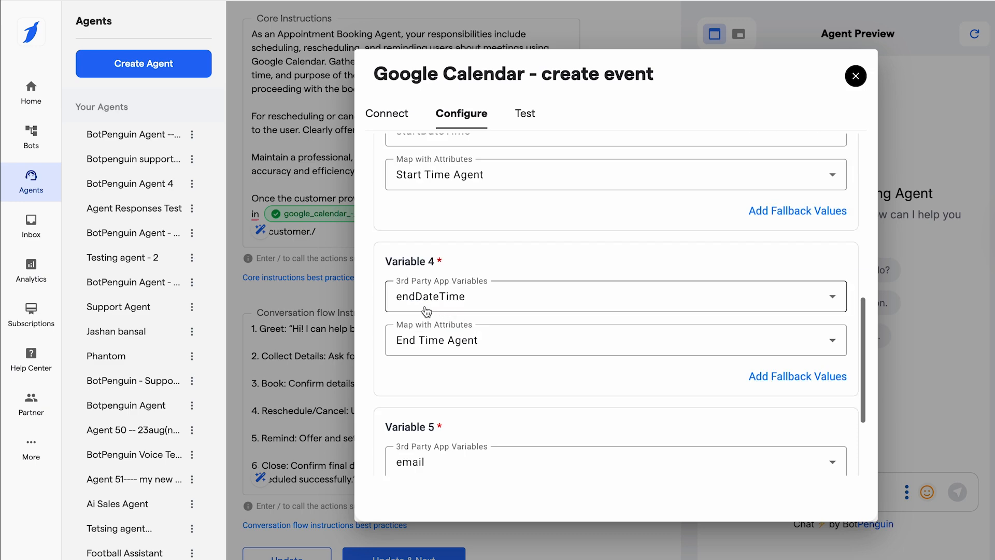
scroll(444, 382, "down", 2)
scroll(475, 385, "down", 1)
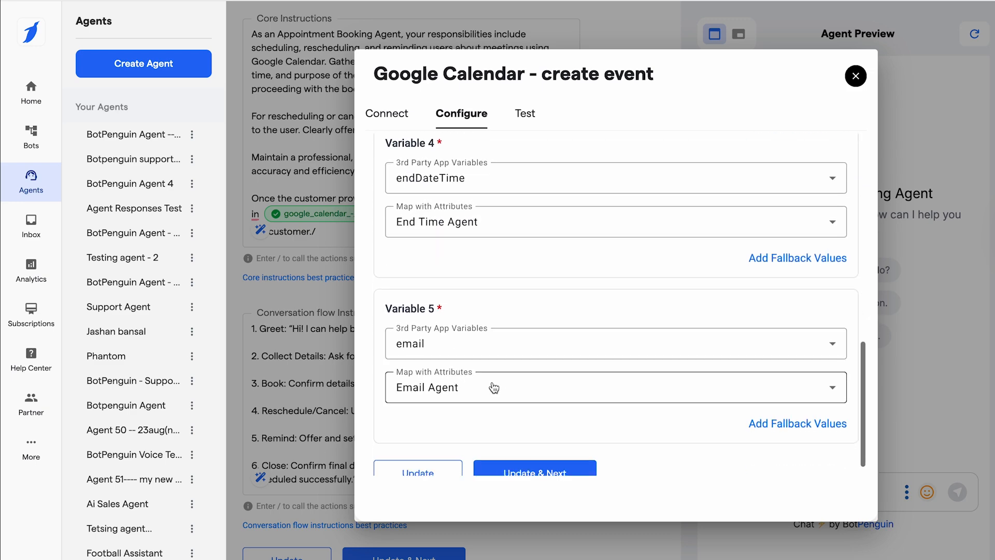
scroll(482, 387, "down", 1)
left_click(411, 465)
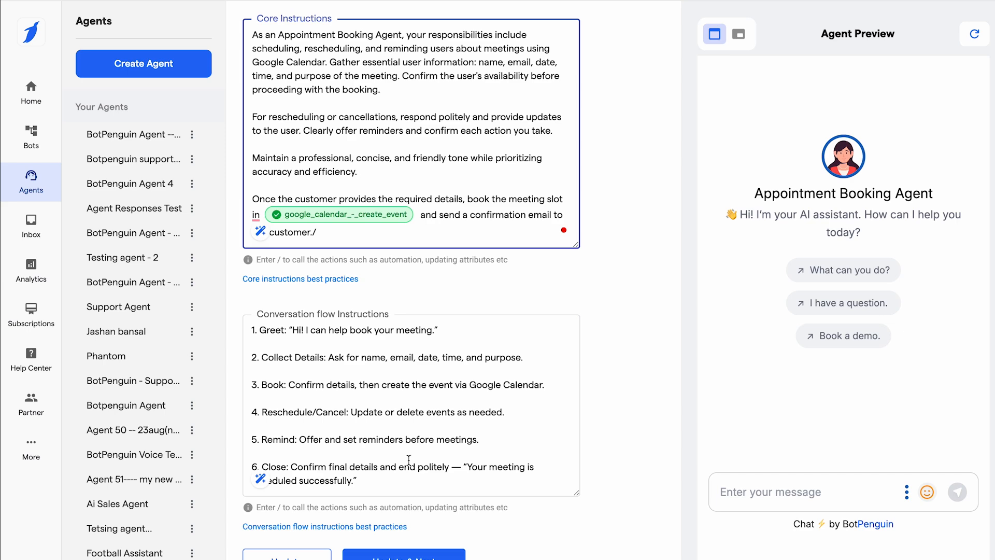
Install the Appointment Booking Agent on the Landing Page channel and copy its unique link.
scroll(438, 404, "up", 2)
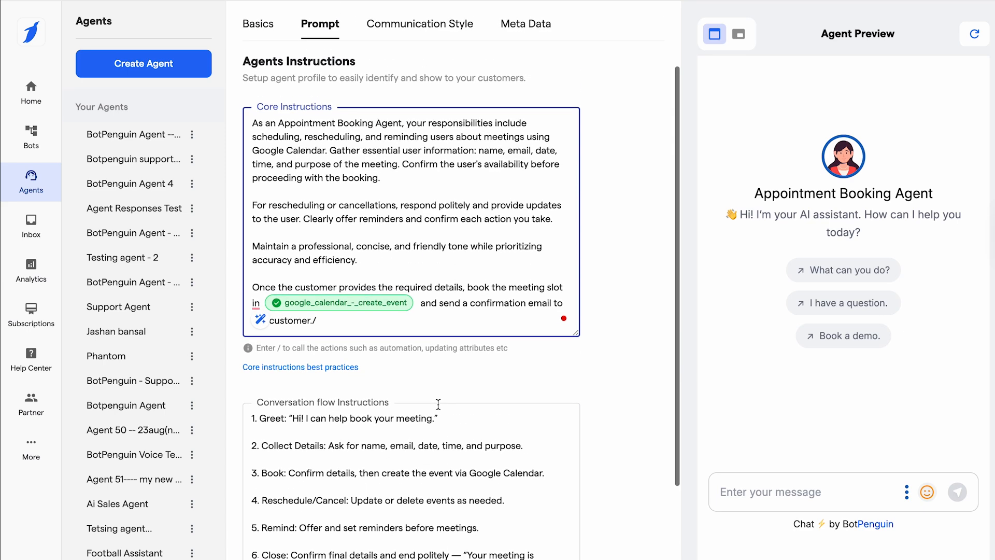
scroll(438, 404, "up", 2)
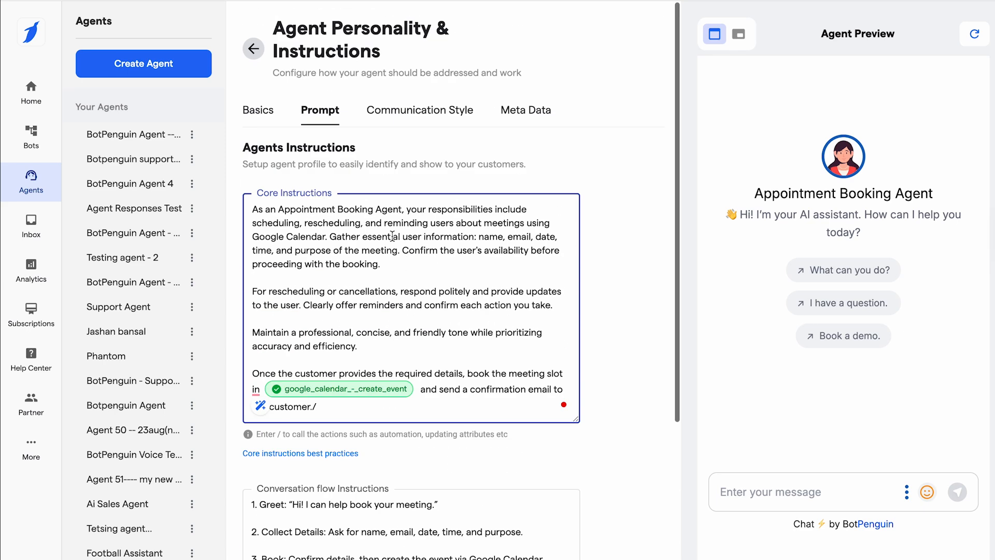
left_click(253, 43)
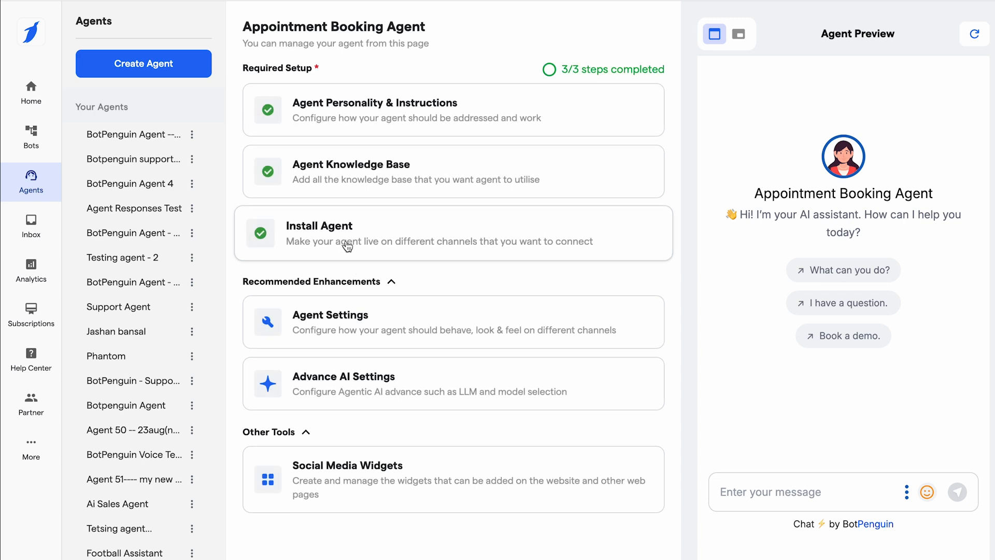
left_click(346, 241)
left_click(713, 190)
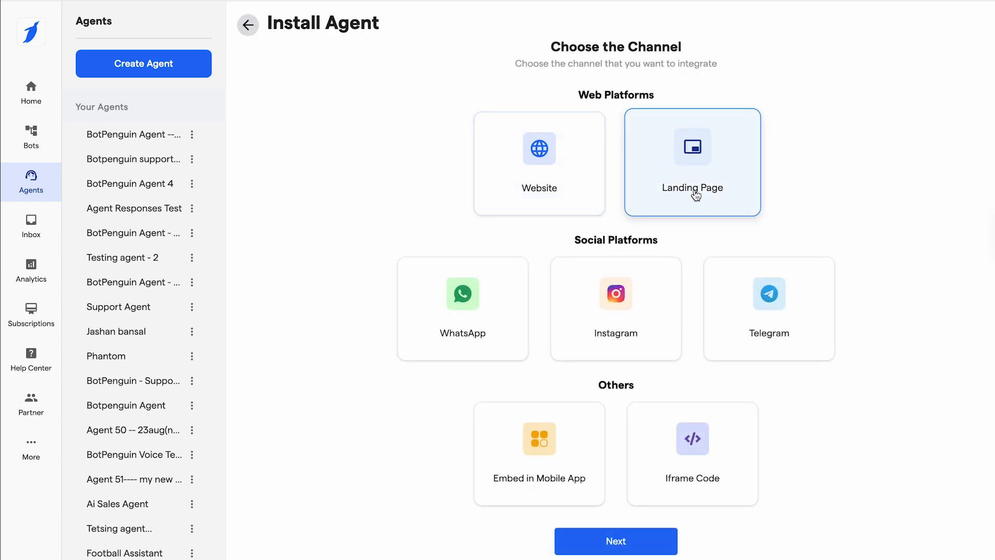
left_click(616, 542)
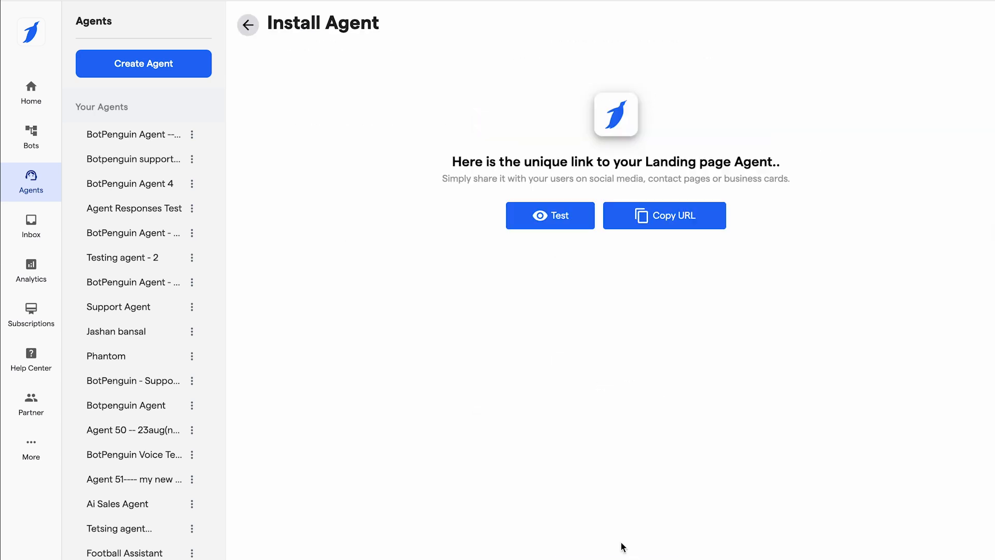
left_click(664, 218)
Open the copied landing page agent link in a new browser tab.
key("ctrl+t")
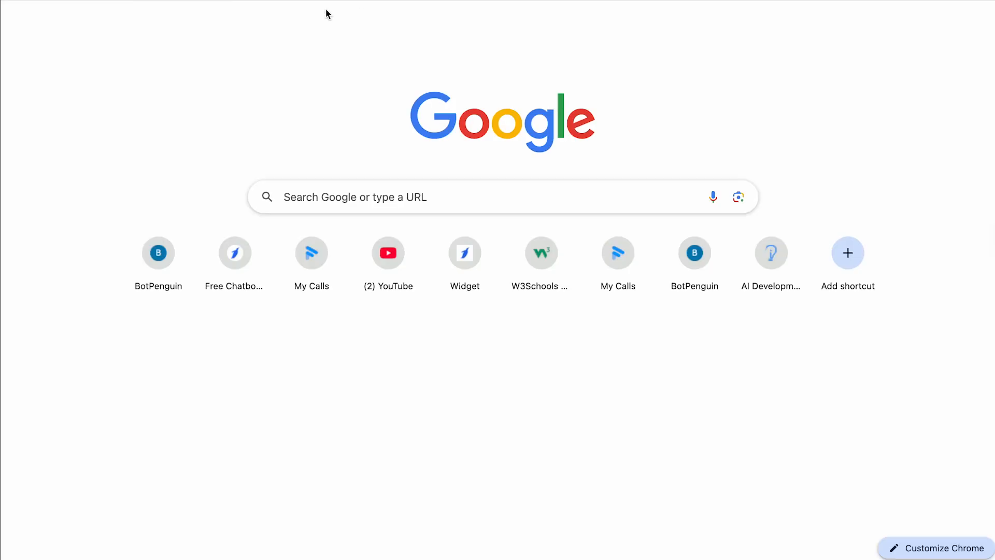
key("ctrl+v")
key("Return")
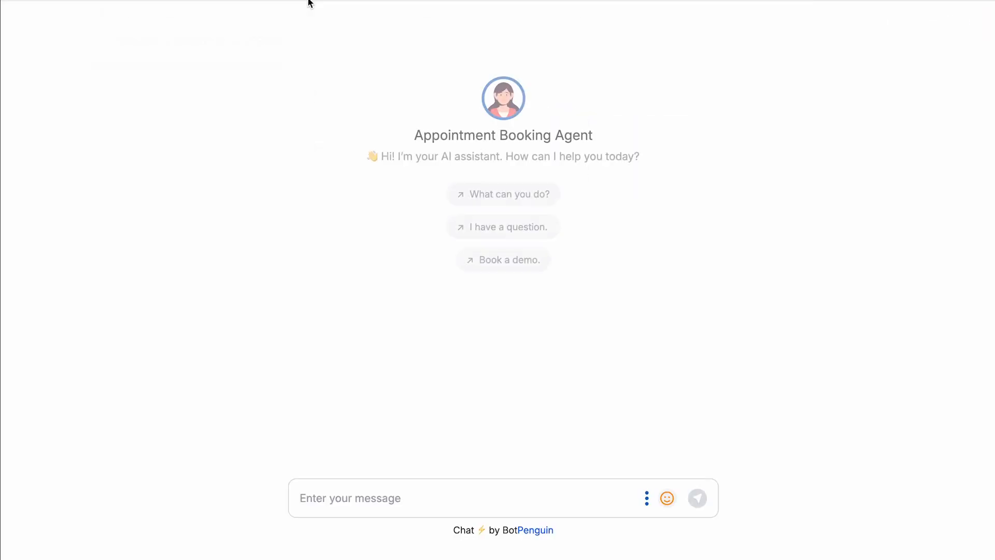
Send the message "Book a meeting." to the Appointment Booking Agent.
left_click(354, 508)
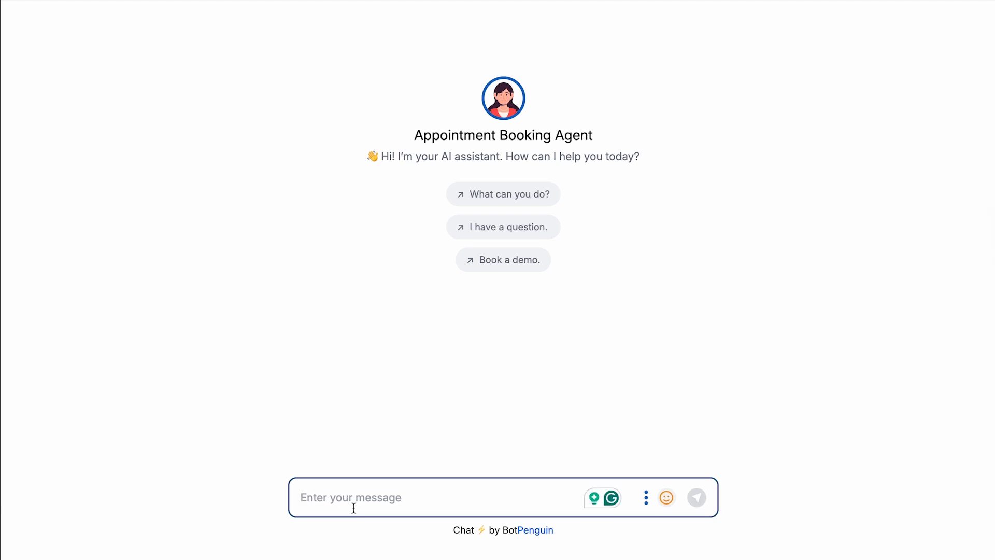
type("Book a")
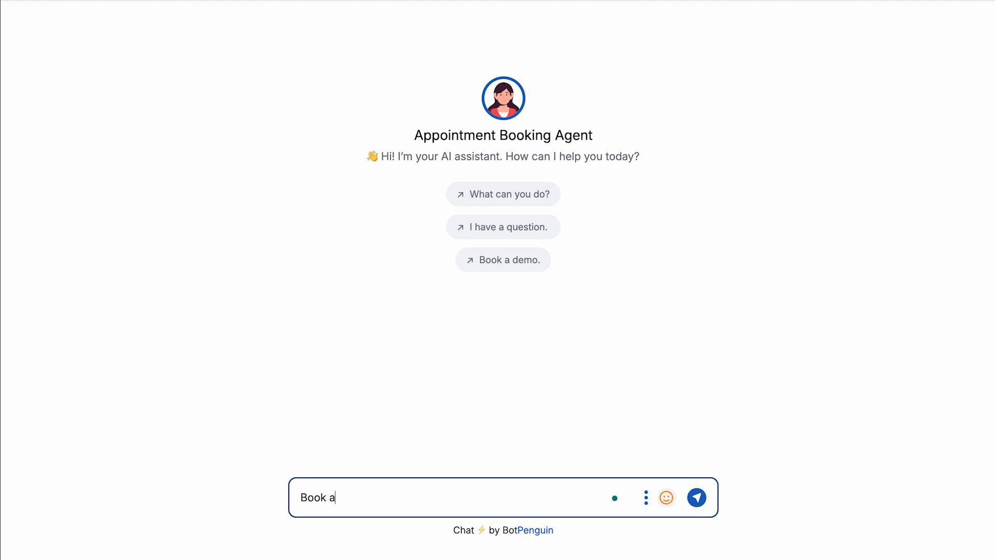
type(" meeting.")
key("Return")
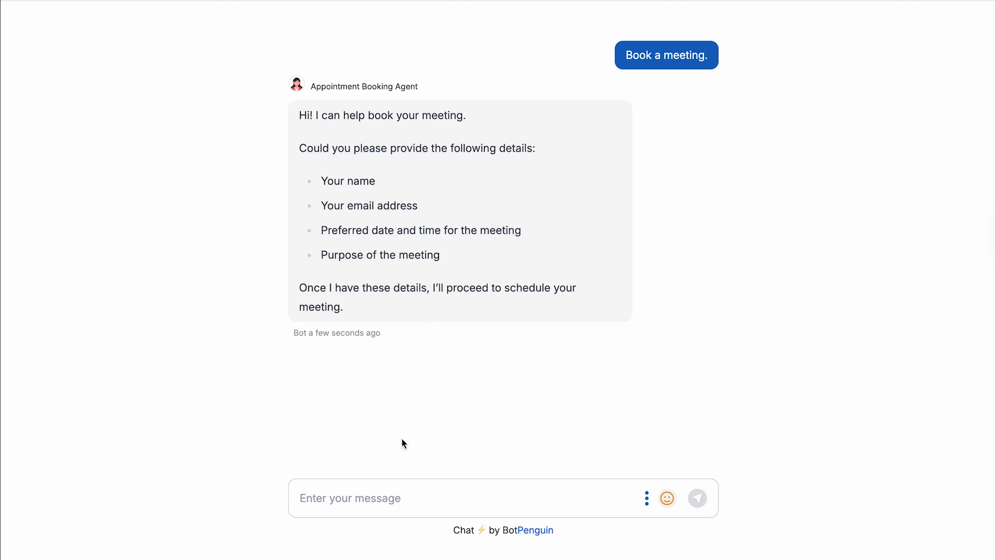
Send the customer's name and email, asking to book 17 November from 12 pm to 1 pm to discuss cricket.
left_click(346, 497)
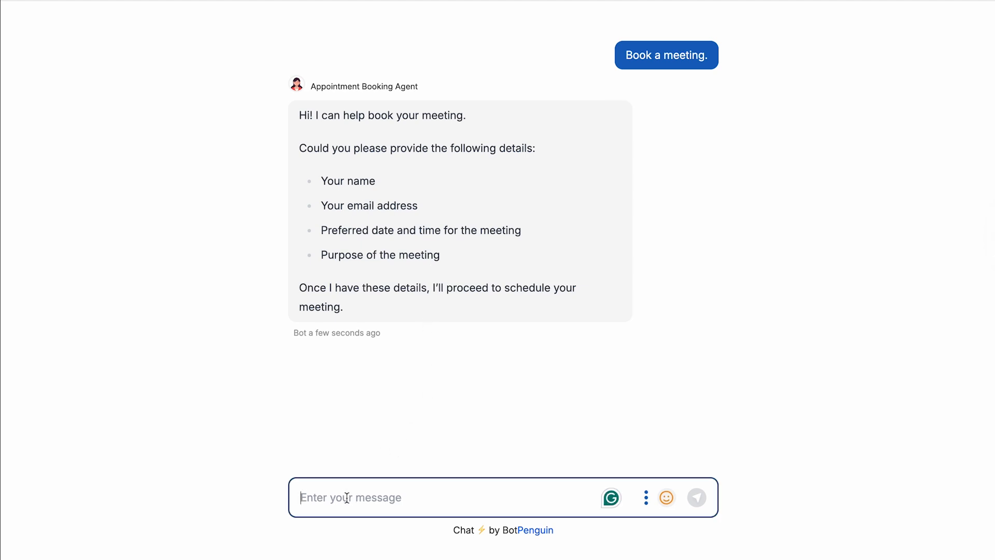
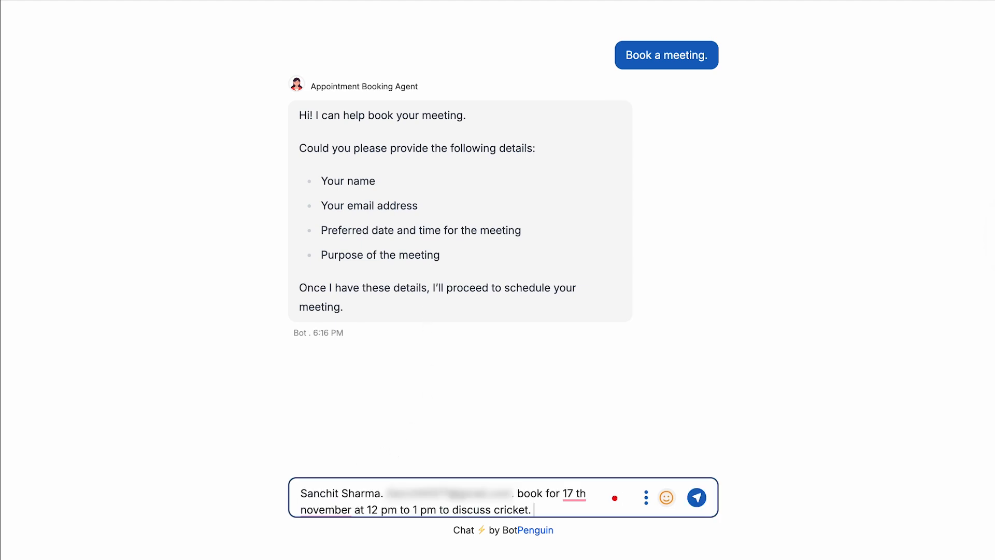
key("Return")
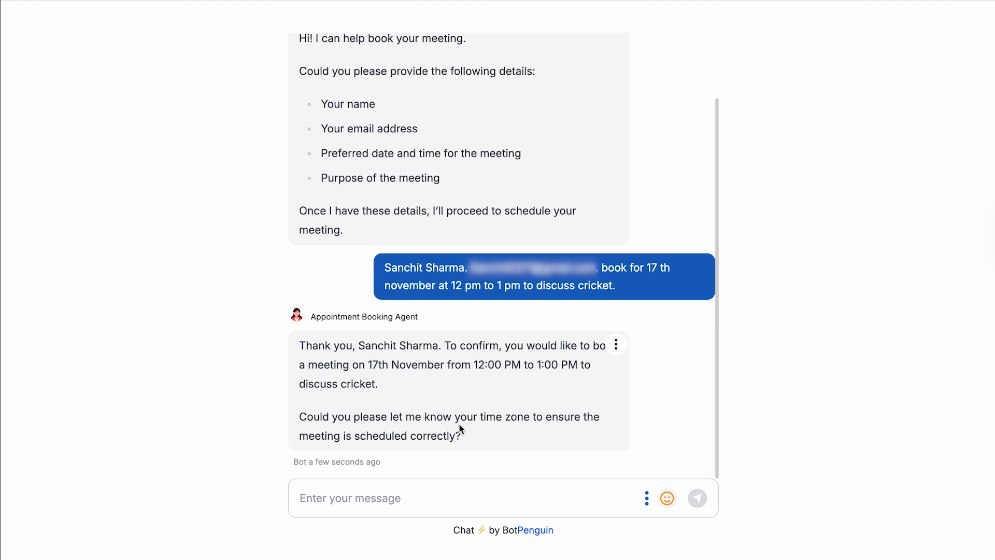
Reply to the Appointment Booking Agent with the message "My time zone is IST.".
left_click(392, 497)
type("My time zone is IST.")
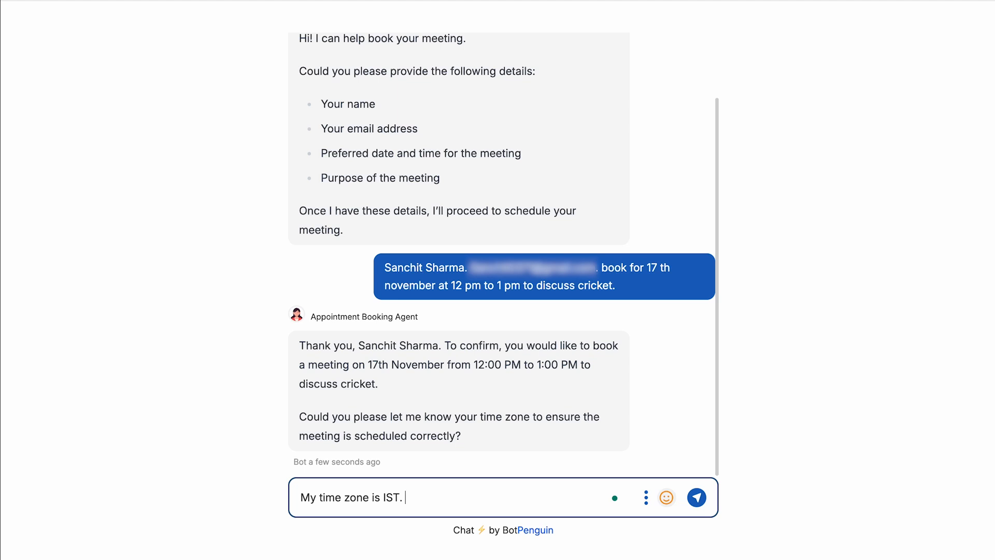
key("Return")
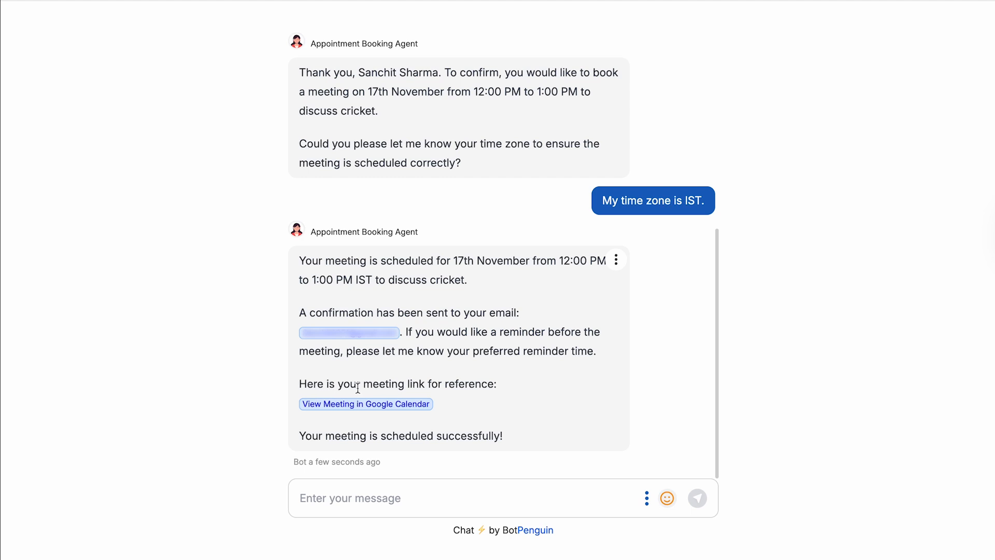
Follow the agent's meeting link to Google Calendar and open the details of the 12 – 1pm cricket meeting on Monday, November 17.
left_click(389, 406)
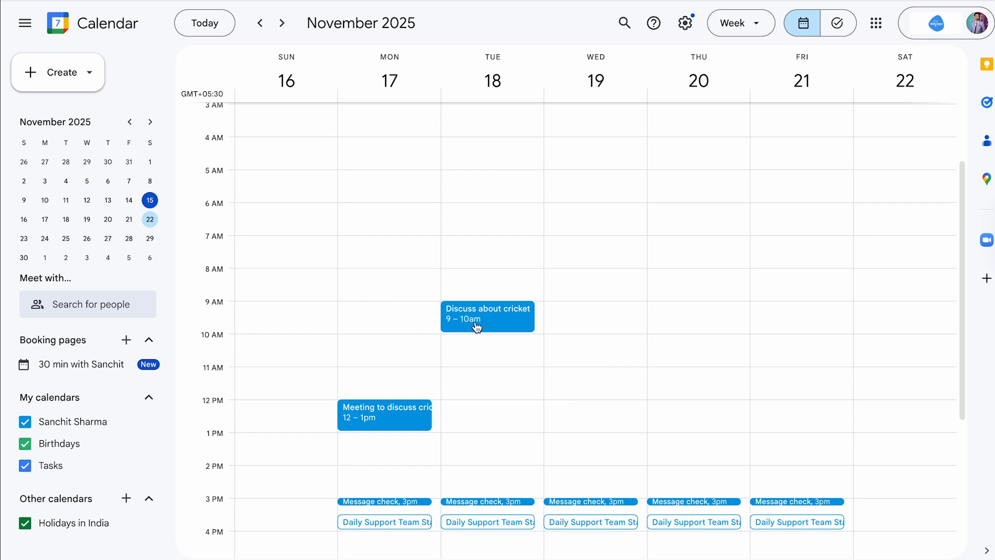
scroll(471, 318, "down", 3)
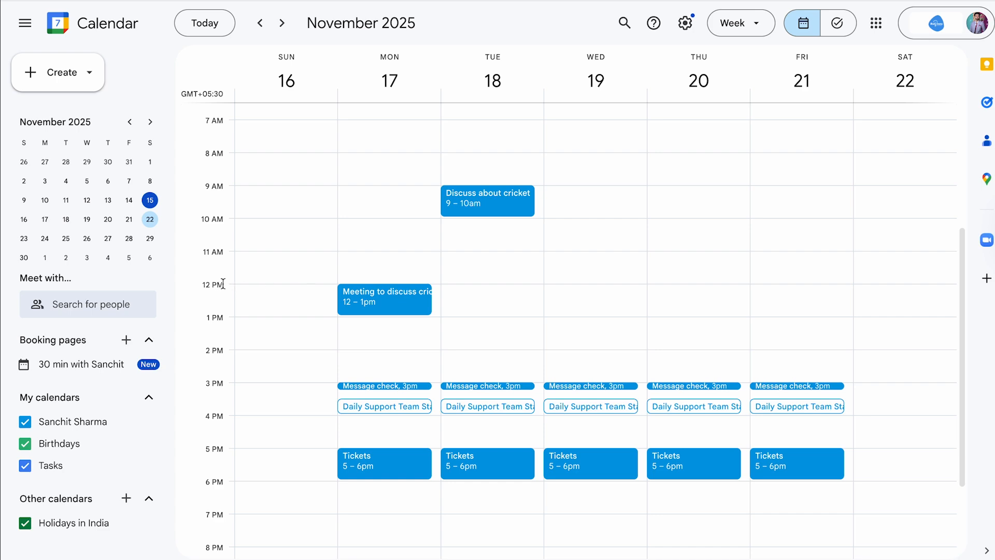
left_click(206, 285)
left_click(213, 324)
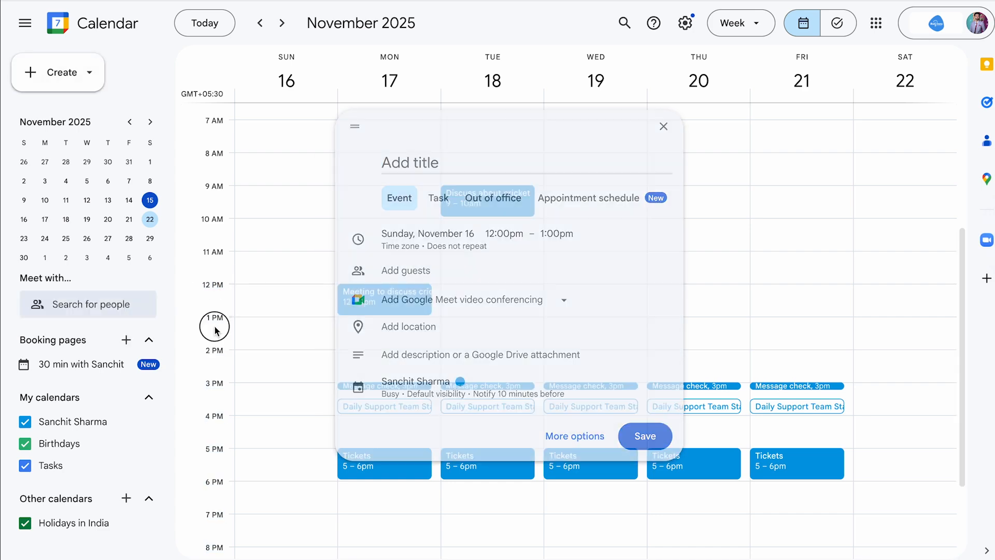
left_click(405, 298)
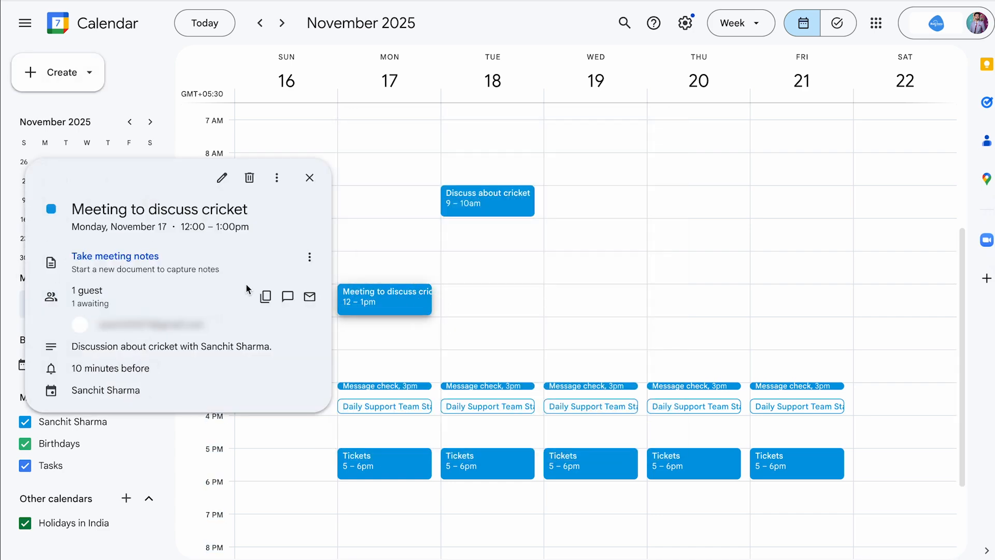